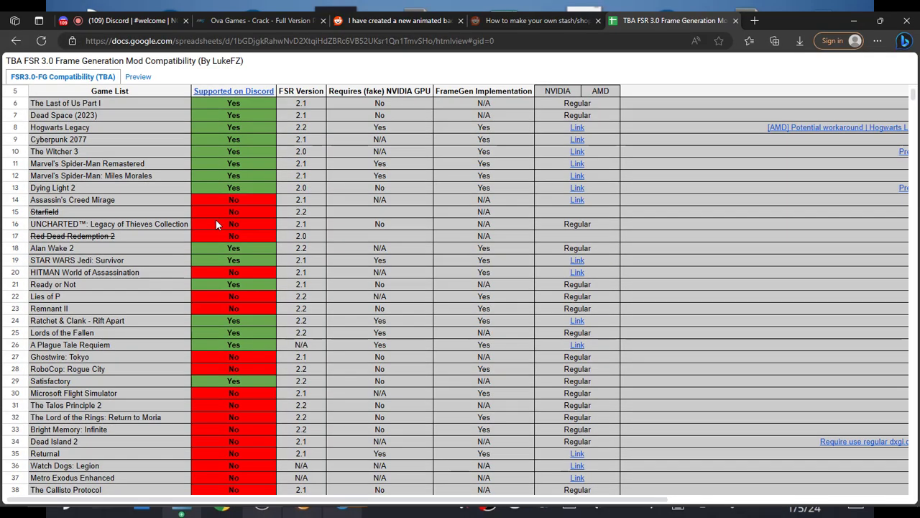
- Look through the game rows of the FSR 3.0 Frame Generation Mod Compatibility spreadsheet for supported titles
scroll(216, 219, "down", 3)
scroll(216, 220, "up", 5)
scroll(216, 218, "down", 5)
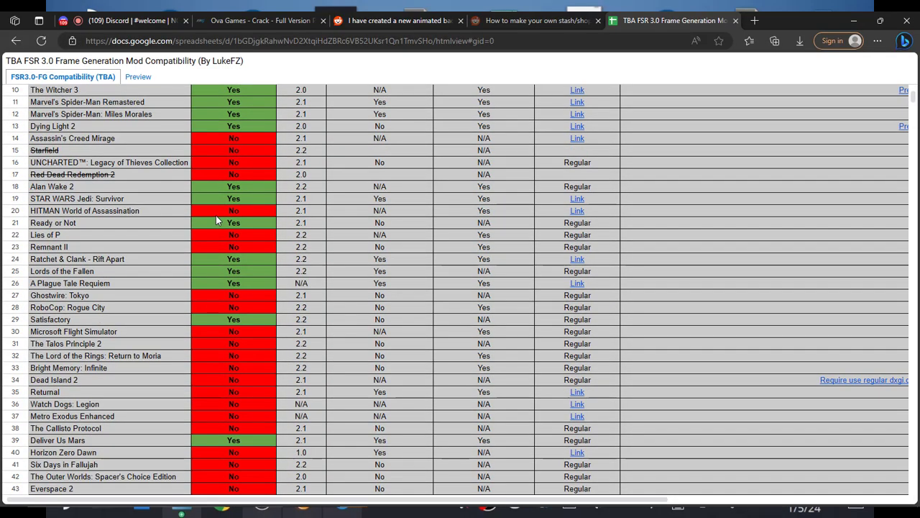
scroll(216, 215, "down", 5)
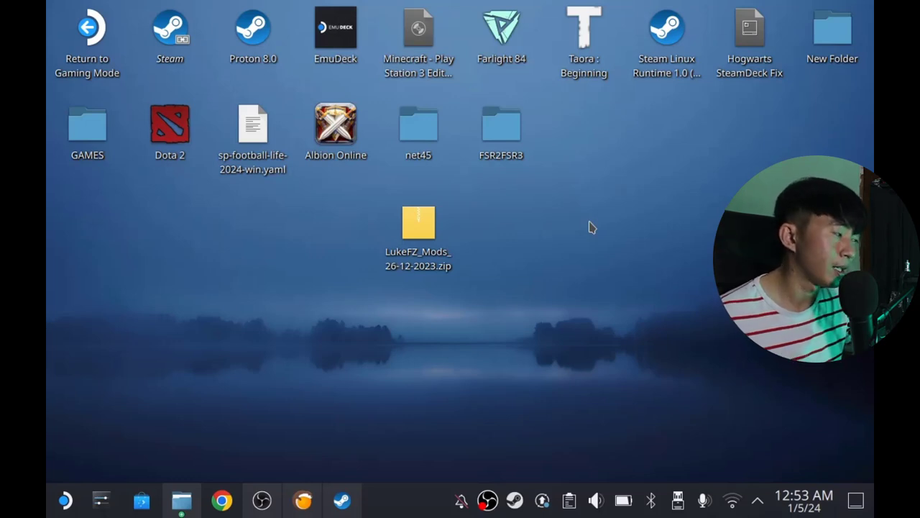
- Place LukeFZ_Mods_26-12-2023.zip beneath the FSR2FSR3 folder on the desktop and open the archive in a floating window
mouse_move(434, 253)
left_mouse_down()
mouse_move(560, 247)
mouse_move(434, 255)
left_mouse_up()
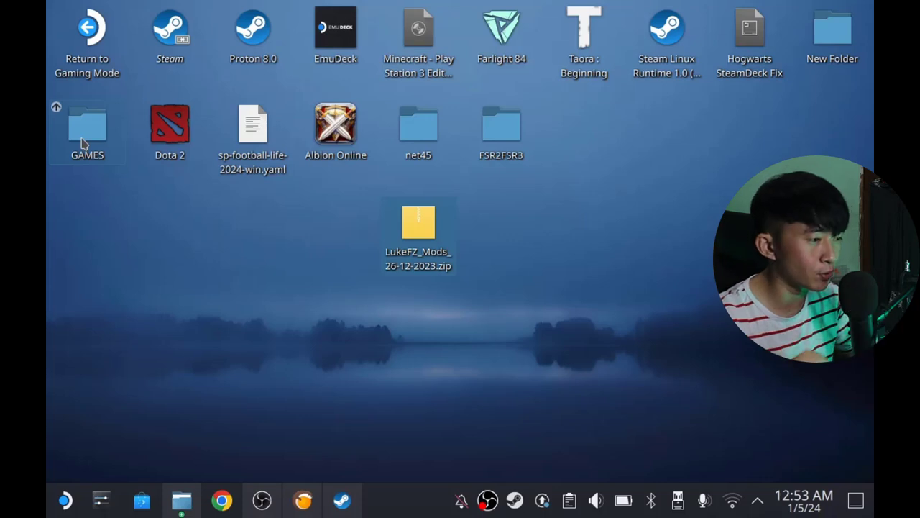
left_click_drag(419, 229, 501, 237)
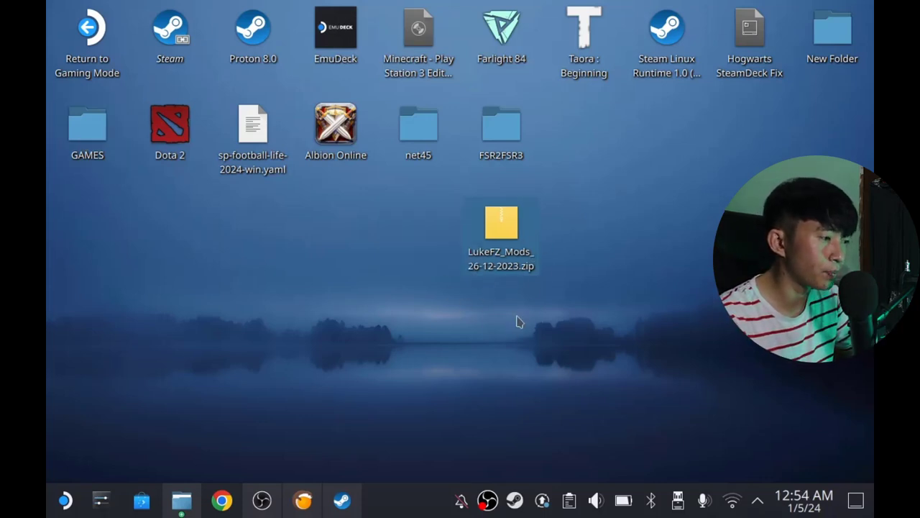
left_click(501, 237)
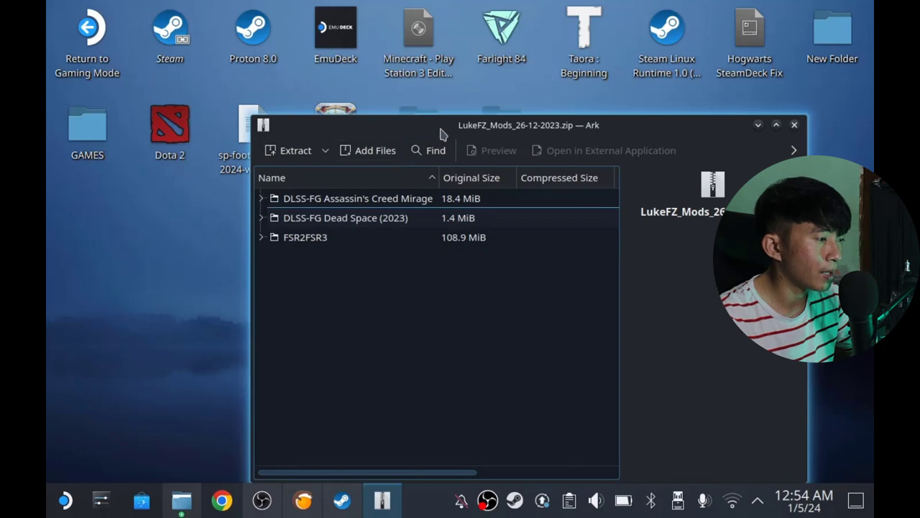
double_click(439, 135)
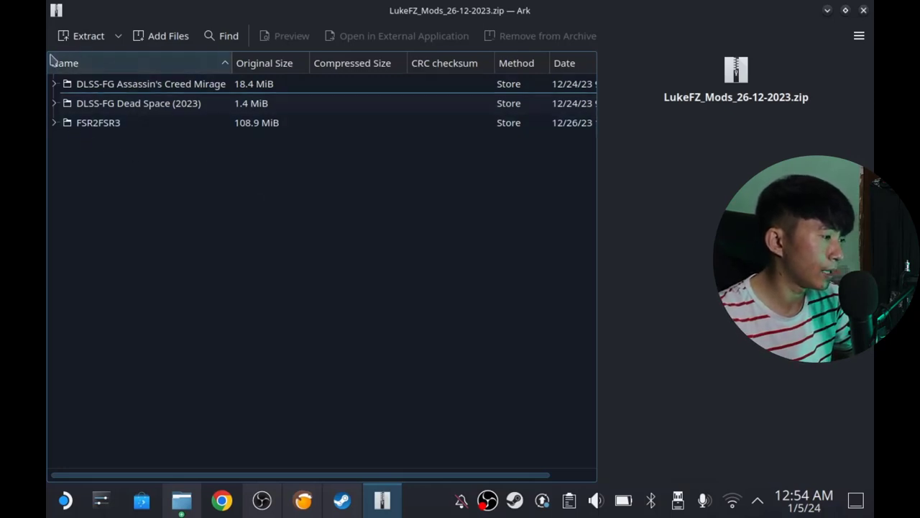
left_click(108, 106)
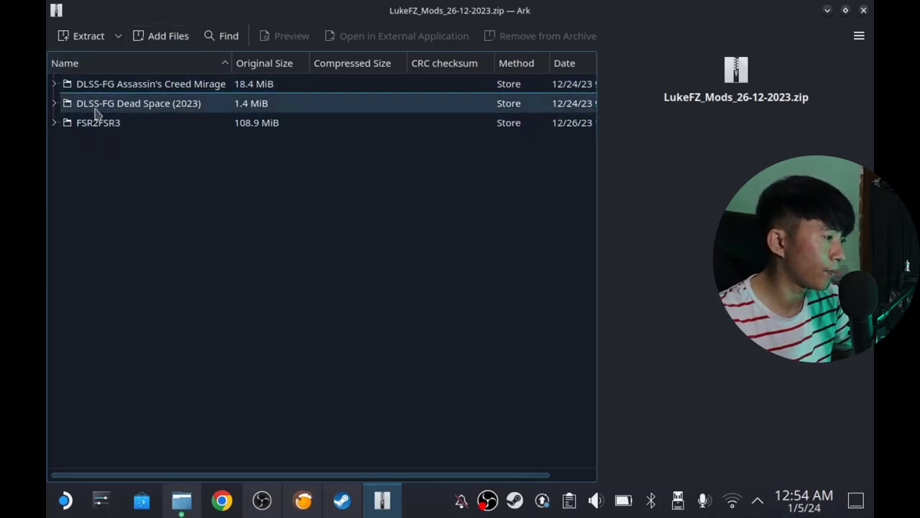
left_click_drag(255, 10, 639, 95)
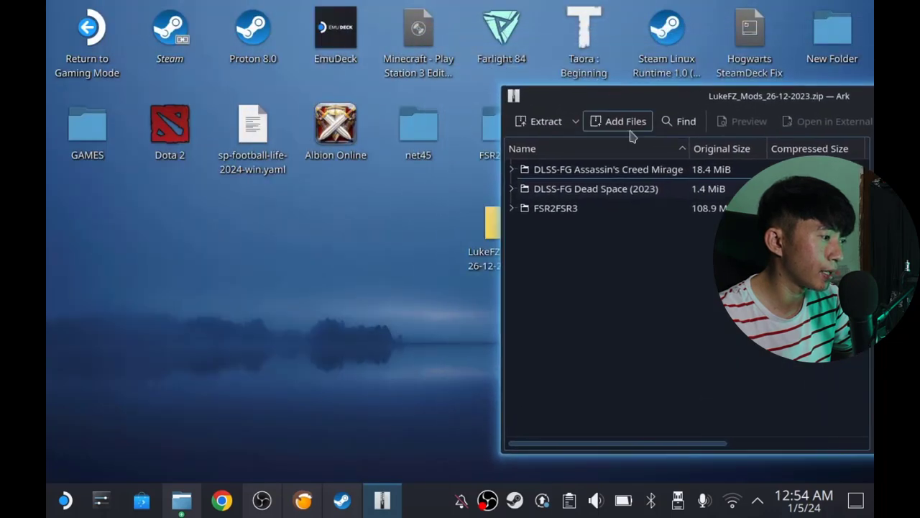
- Extract only the FSR2FSR3 folder from the archive to the Desktop, into a LukeFZ_Mods_26-12-2023 subfolder
left_click(557, 209)
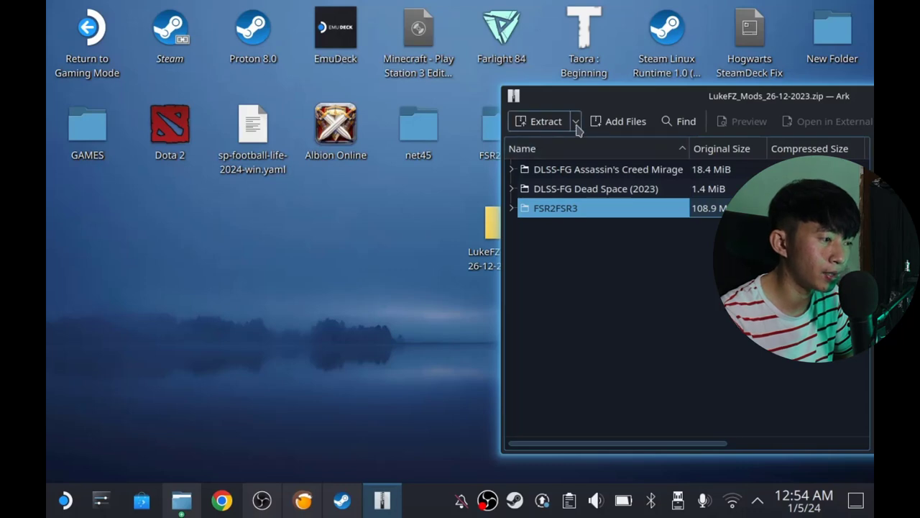
left_click(539, 122)
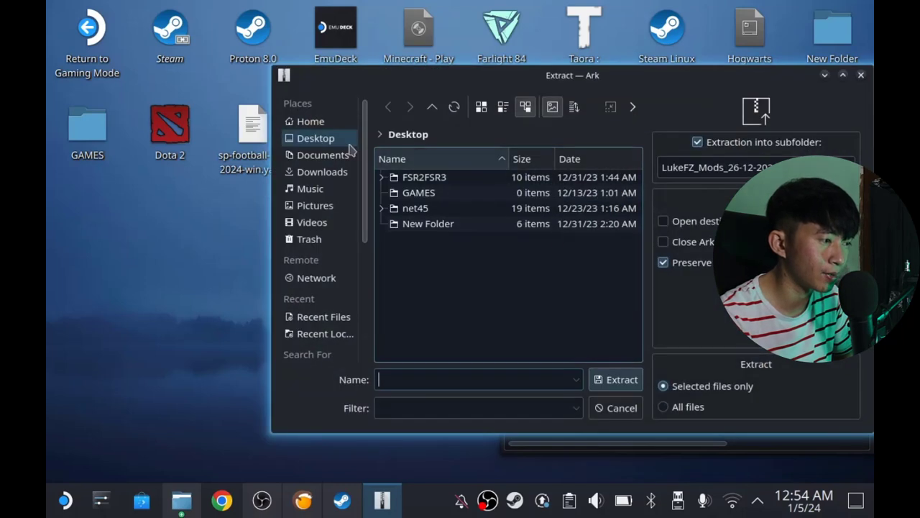
left_click(320, 141)
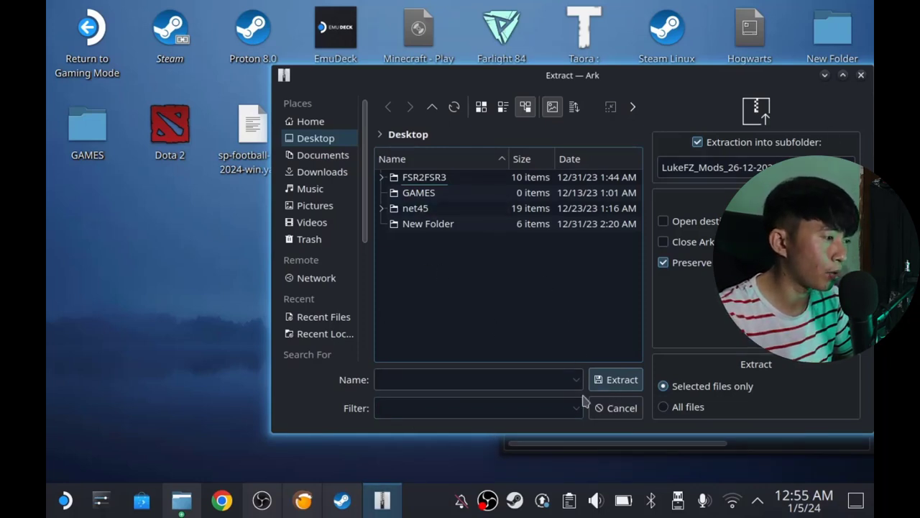
left_click(623, 391)
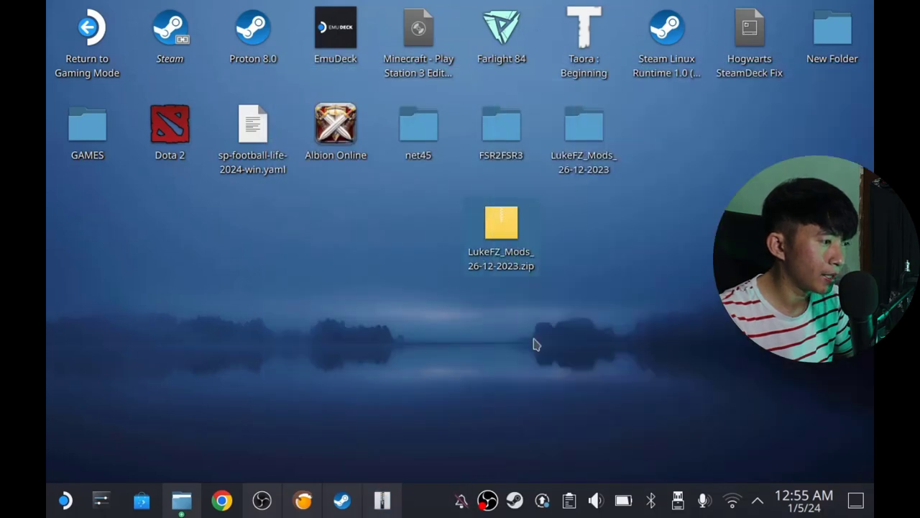
- Rearrange the desktop so FSR2FSR3 sits beside the zip and the extracted LukeFZ_Mods_26-12-2023 folder sits above the zip
left_click_drag(503, 167, 386, 256)
left_click_drag(563, 147, 480, 149)
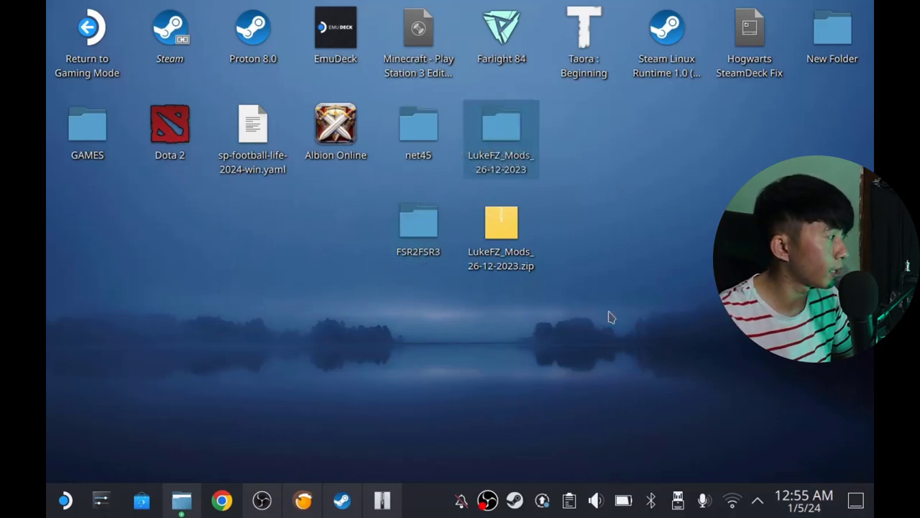
left_click(425, 244)
key("F2")
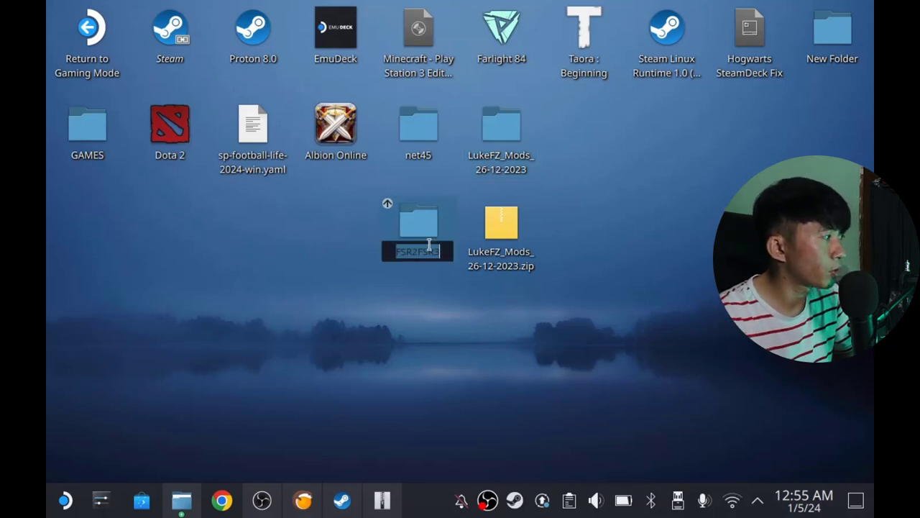
left_click(335, 299)
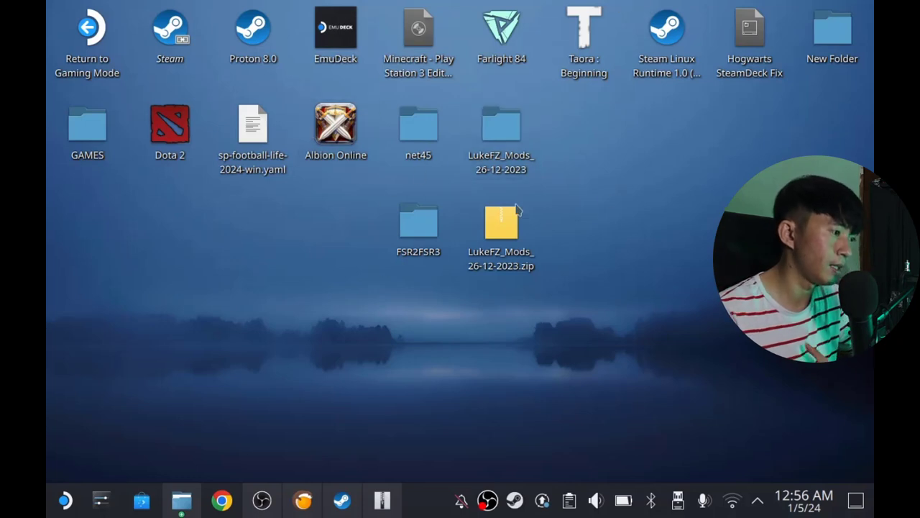
- Switch to Steam and show the Hogwarts Legacy entry in the game library
left_click(169, 42)
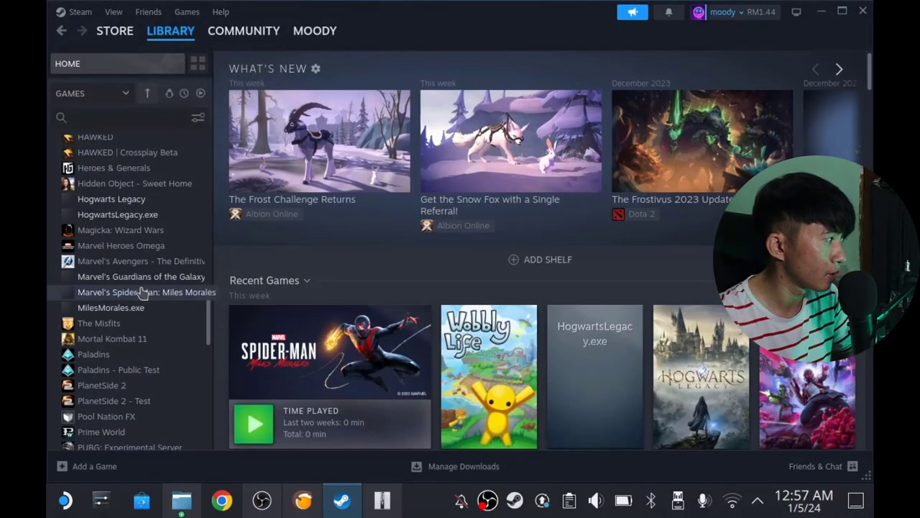
scroll(137, 295, "down", 5)
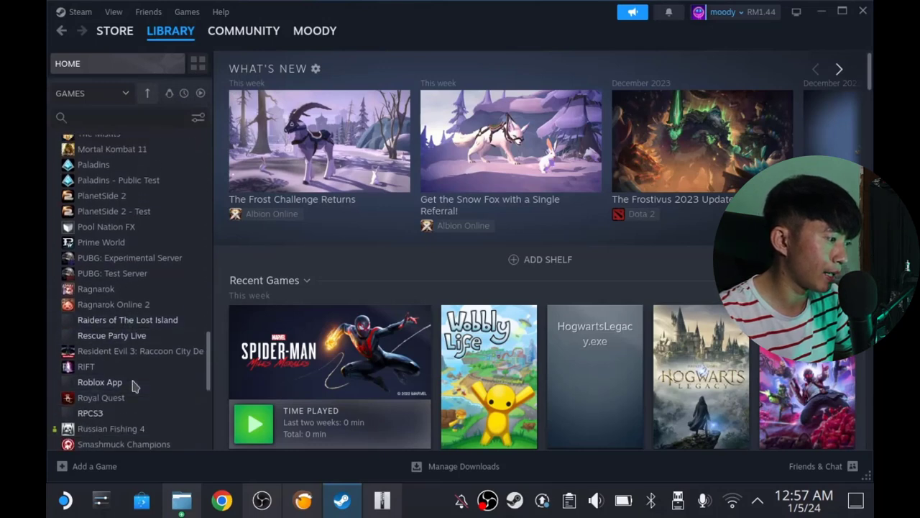
scroll(134, 382, "up", 6)
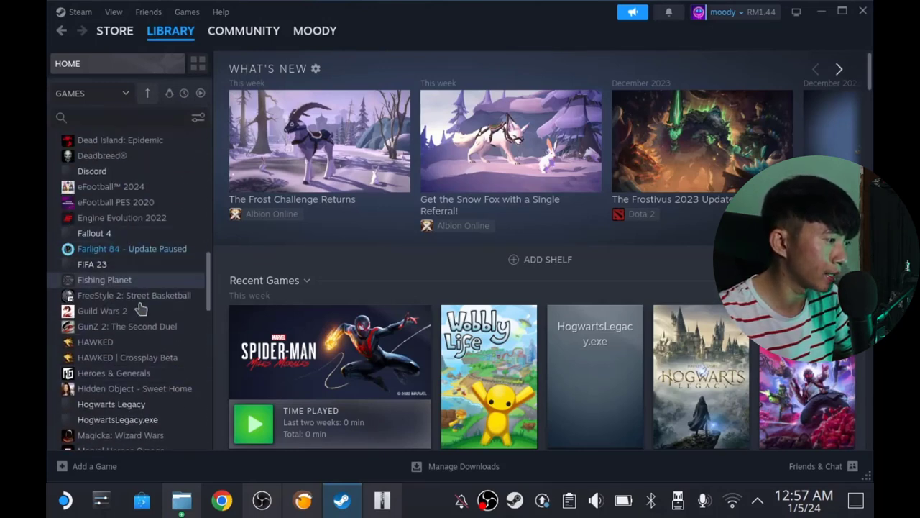
scroll(122, 396, "down", 1)
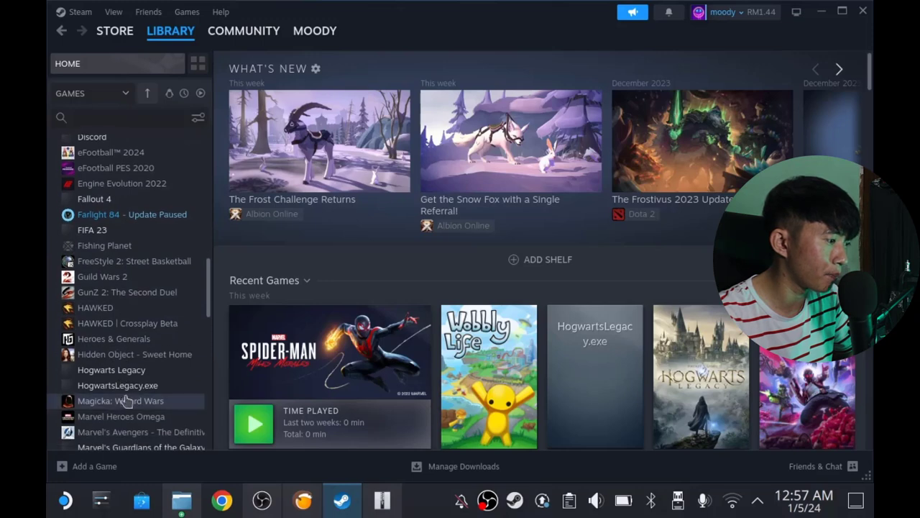
left_click(129, 371)
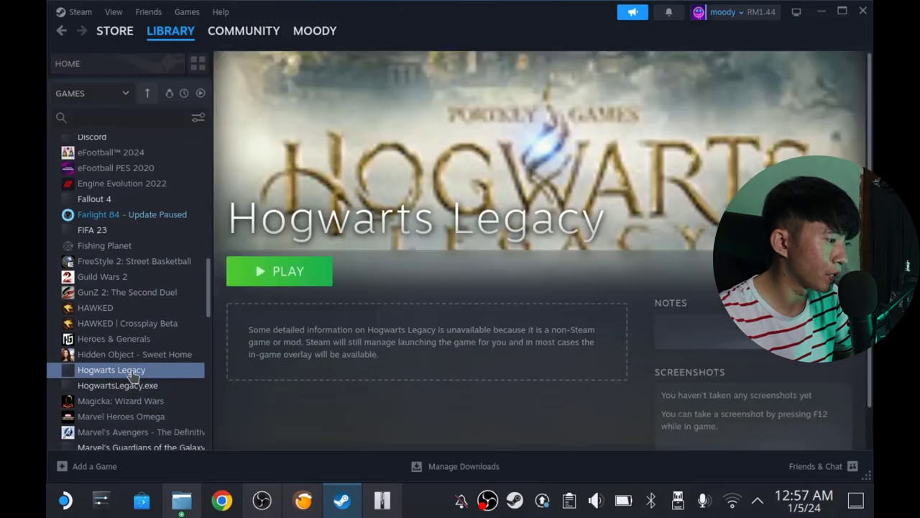
- Browse the local files of Counter-Strike 2 from the Favorites group of the library
scroll(126, 309, "up", 8)
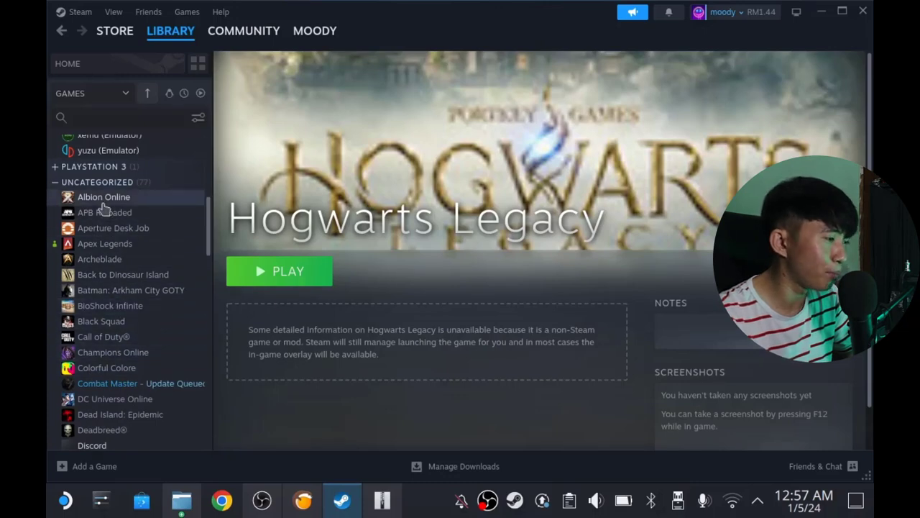
scroll(108, 216, "up", 6)
left_click(115, 158)
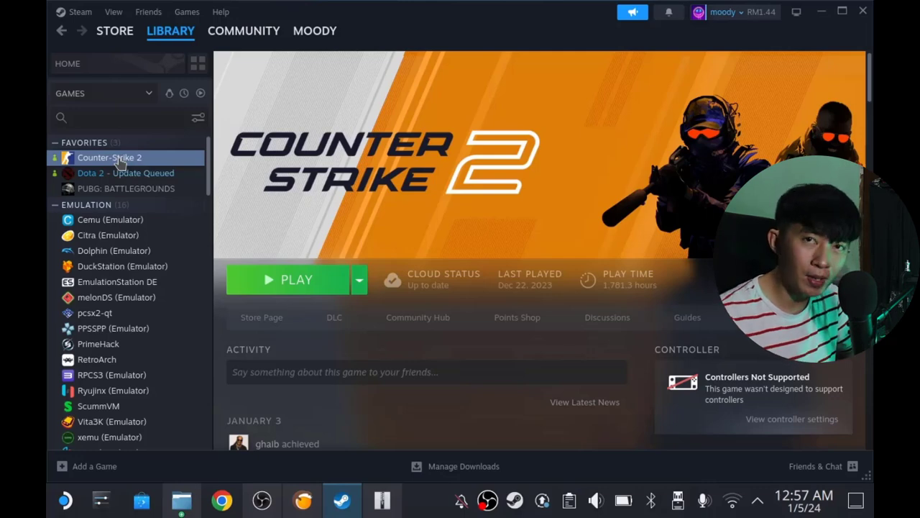
right_click(120, 161)
mouse_move(183, 239)
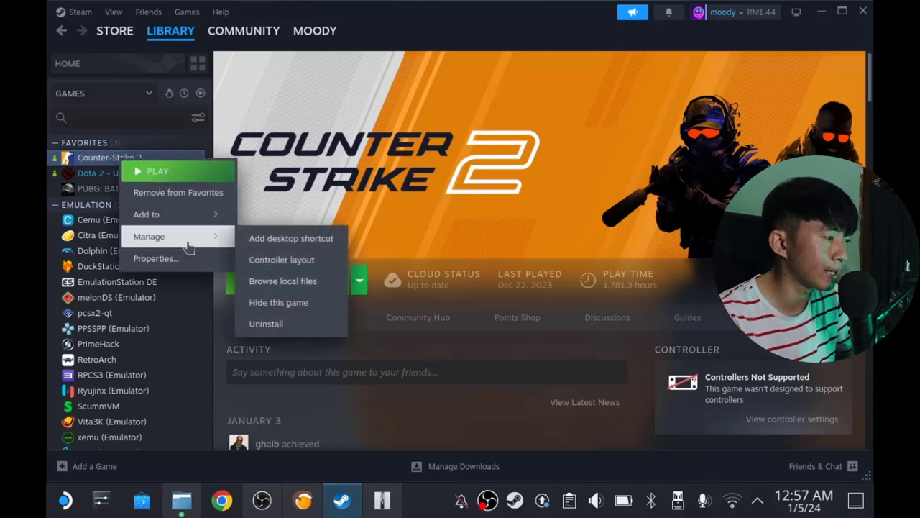
left_click(299, 289)
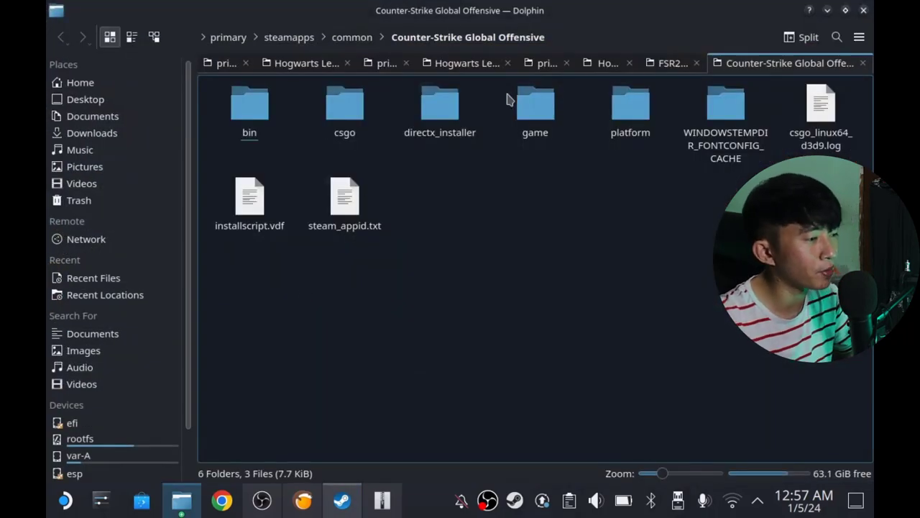
- Highlight all files and folders in the Counter-Strike Global Offensive directory, and return to the desktop with Steam minimised
left_click_drag(232, 276, 859, 83)
left_click(612, 255)
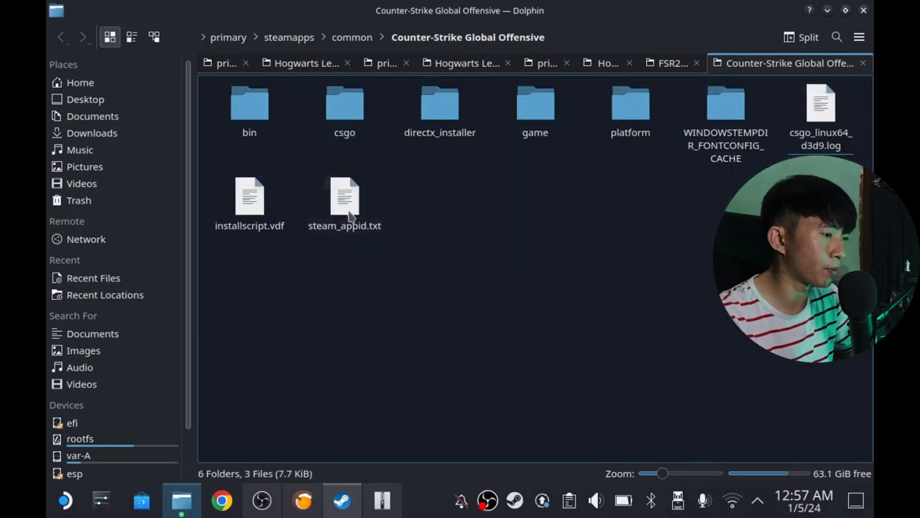
left_click_drag(230, 276, 855, 63)
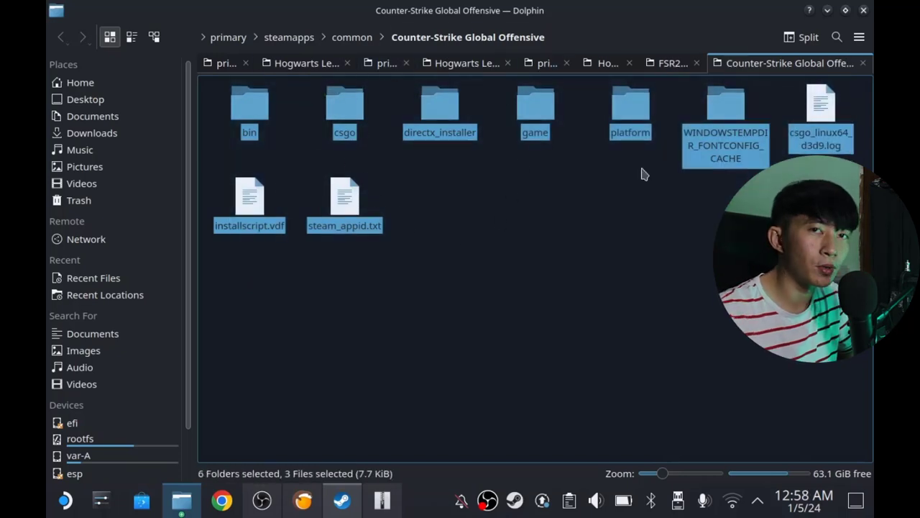
left_click(294, 338)
left_click_drag(205, 289, 872, 67)
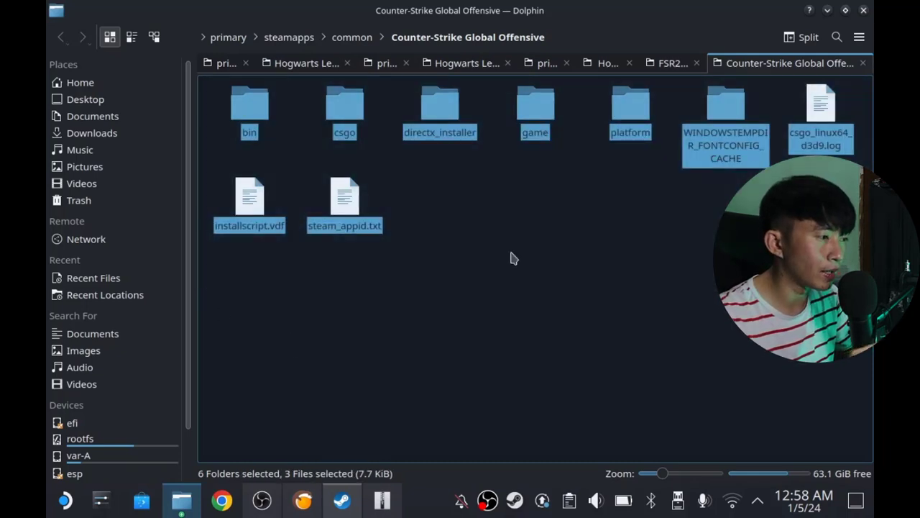
left_click(865, 12)
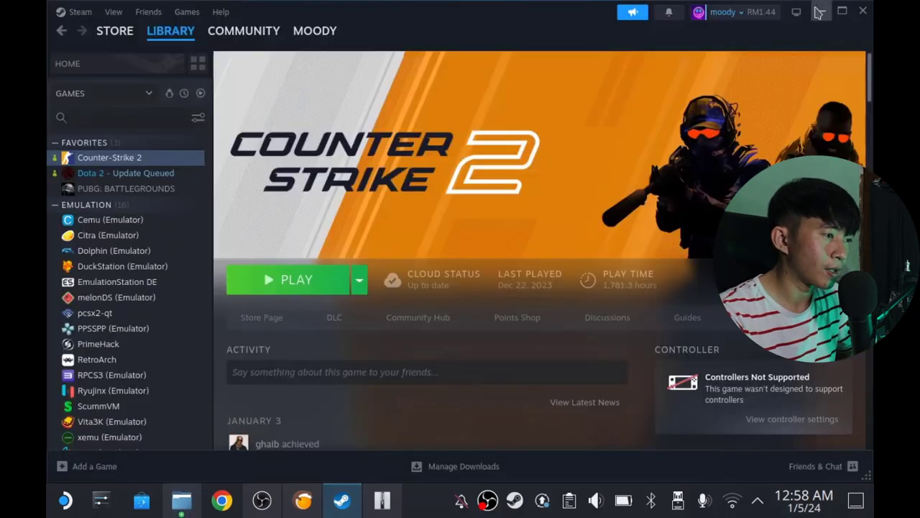
left_click(821, 10)
- Open the Hogwarts Legacy folder inside GAMES under Documents in the file manager
left_click(451, 155)
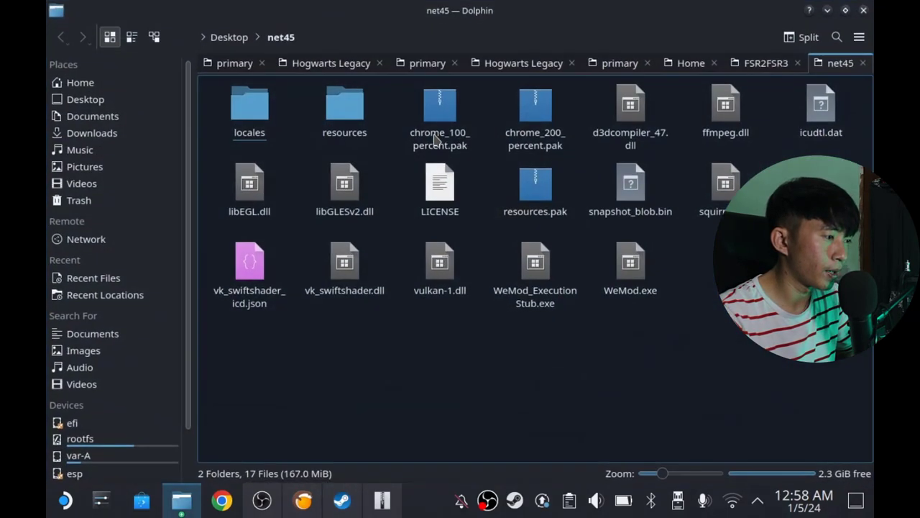
left_click(110, 119)
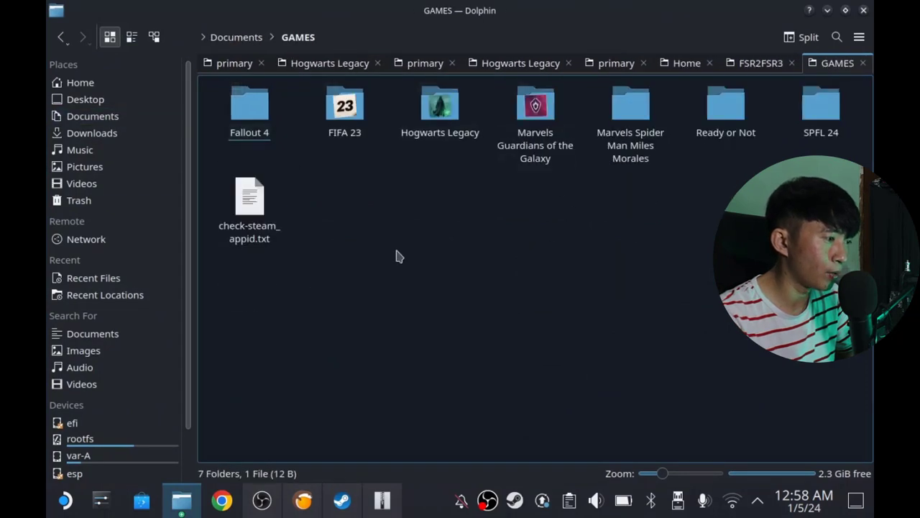
left_click(441, 135)
- Highlight the items in the Hogwarts Legacy game folder to inspect them, and minimise the restored window
left_click_drag(217, 311, 856, 79)
left_click(249, 107)
key("Right")
key("Right")
key("Right")
key("Right")
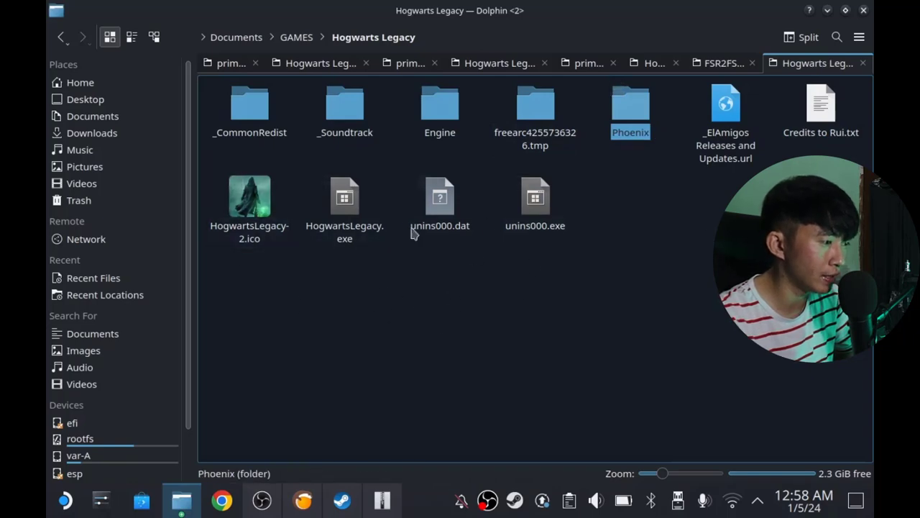
left_click(344, 202)
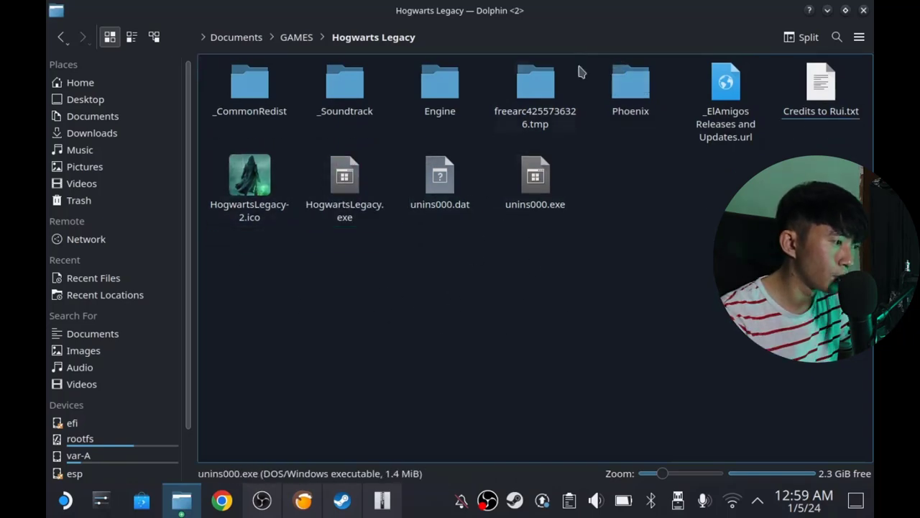
left_click_drag(561, 10, 518, 115)
left_click(679, 126)
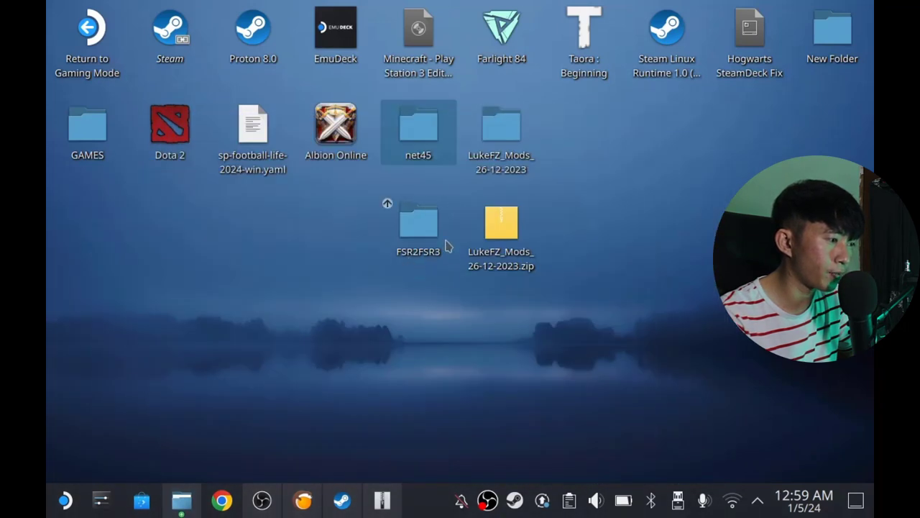
- Open the FSR2FSR3 folder from the desktop in a maximised file manager window
left_click(434, 242)
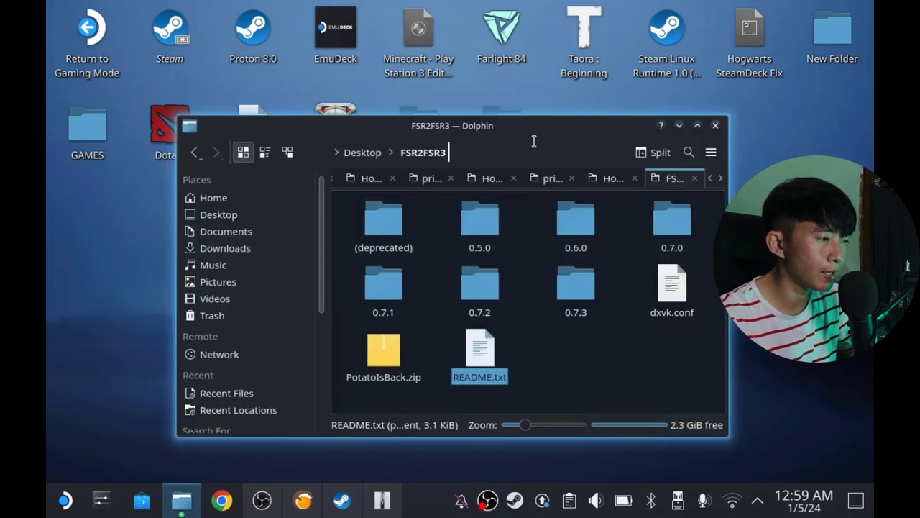
double_click(530, 136)
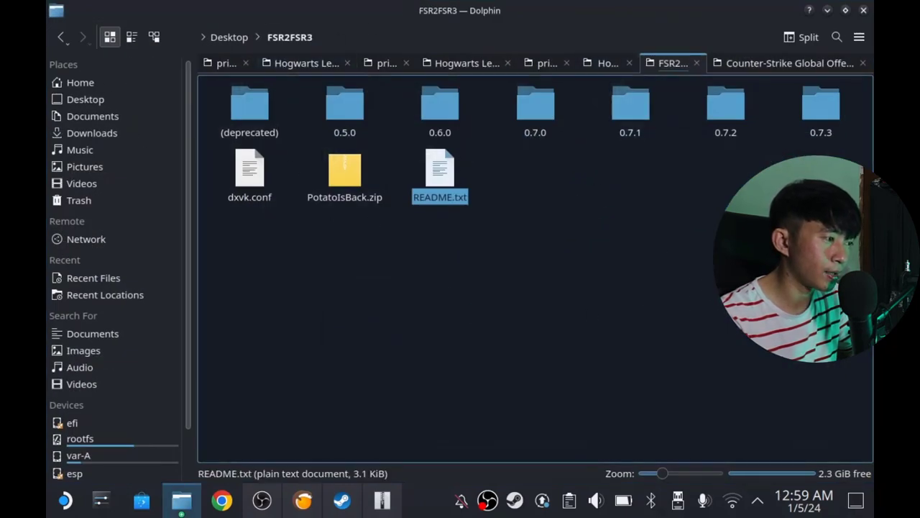
- Open the FSR2FSR3_220.zip archive from the 0.7.3 folder and select all five files inside it
double_click(820, 114)
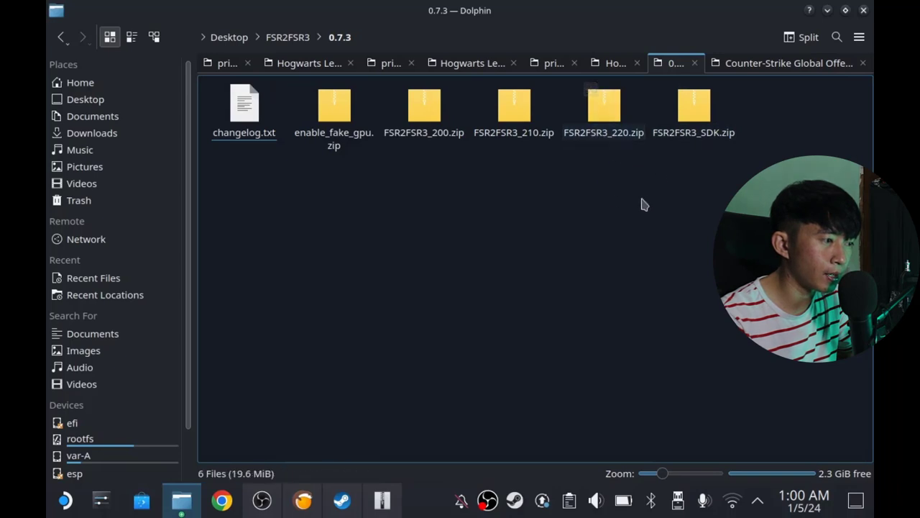
left_click(604, 115)
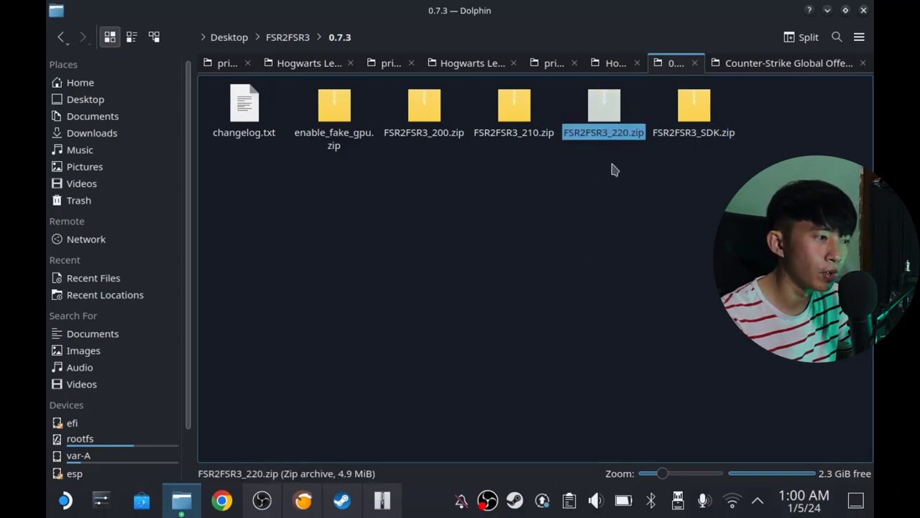
left_click_drag(609, 137, 617, 127)
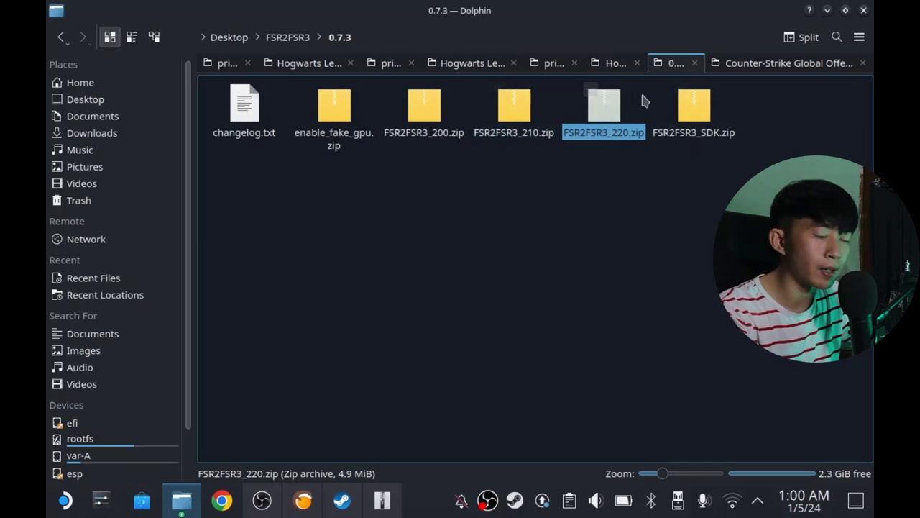
double_click(608, 114)
left_click(828, 10)
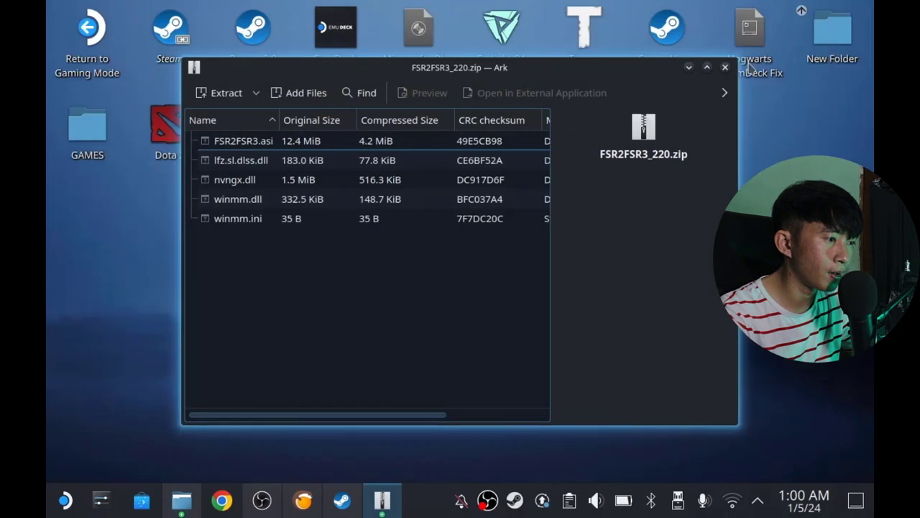
left_click_drag(256, 289, 224, 146)
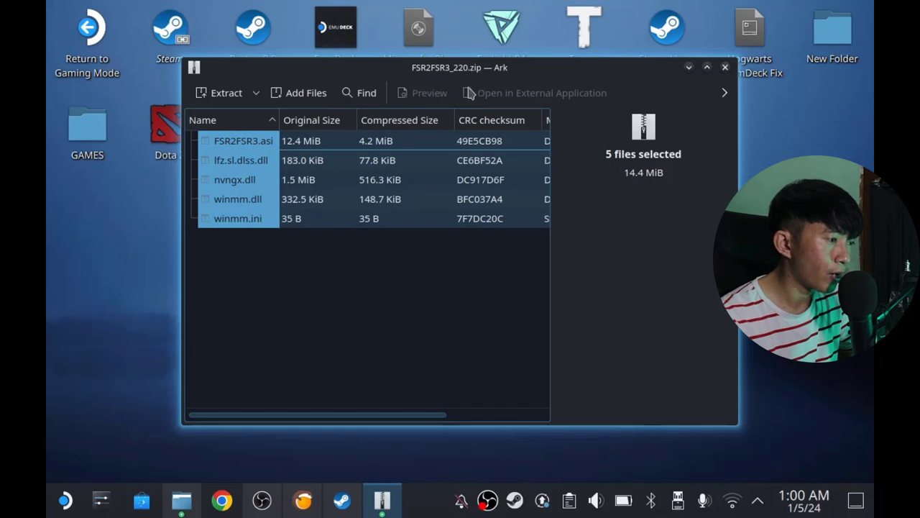
left_click_drag(420, 77, 507, 81)
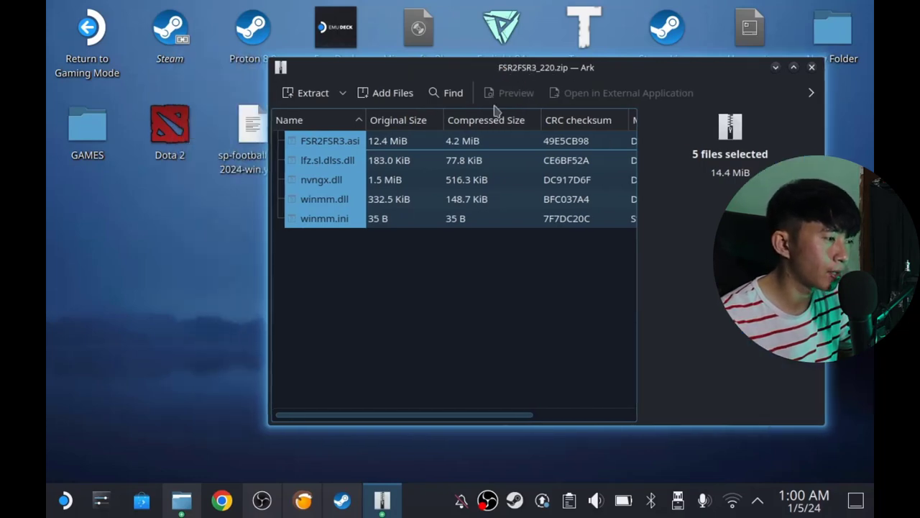
- Open the Win64 folder at Documents/GAMES/Hogwarts Legacy/Phoenix/Binaries in the file manager and briefly highlight its files
left_click(181, 500)
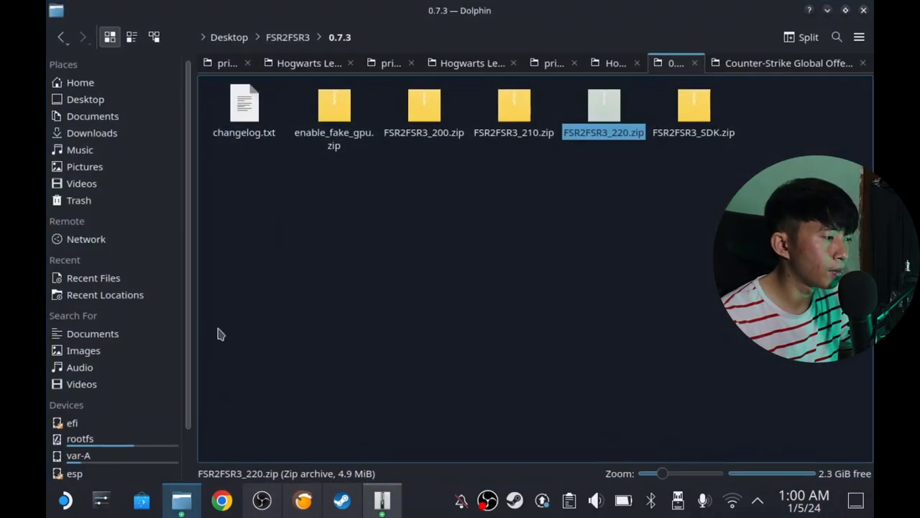
left_click(92, 116)
double_click(245, 131)
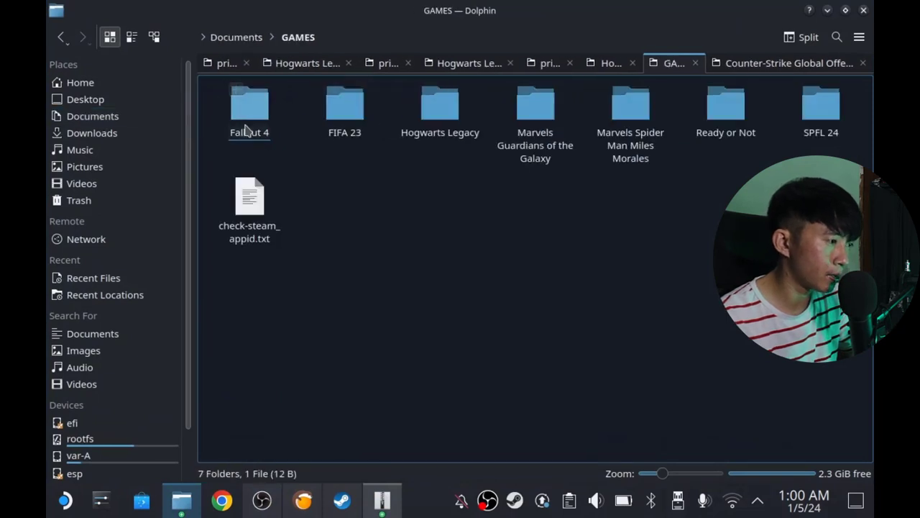
double_click(445, 119)
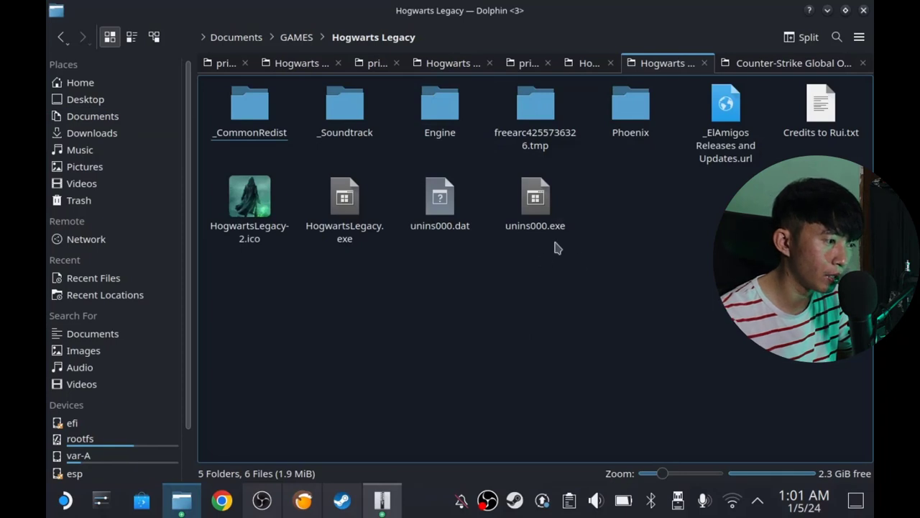
left_click(632, 115)
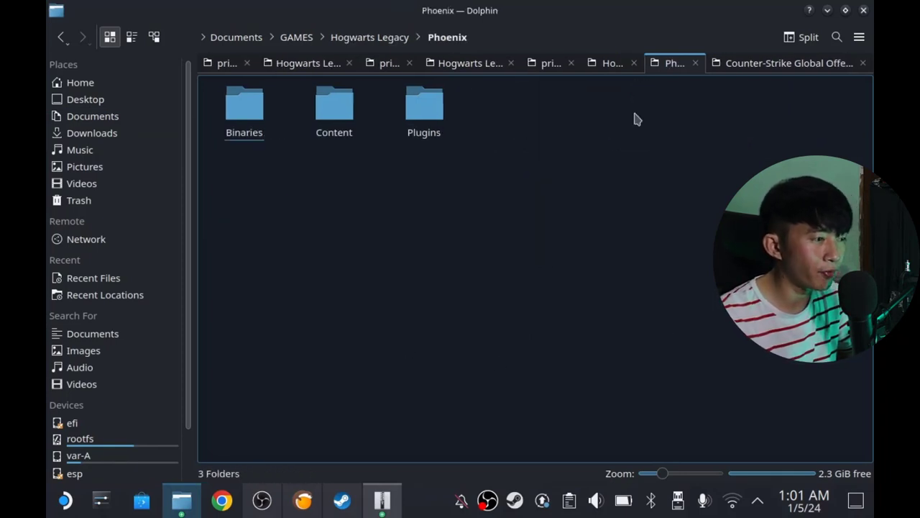
left_click(253, 121)
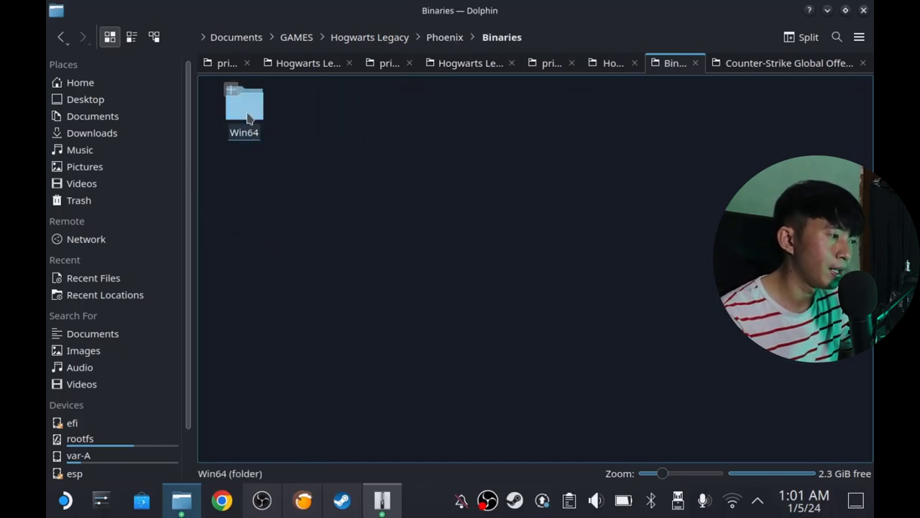
left_click(247, 119)
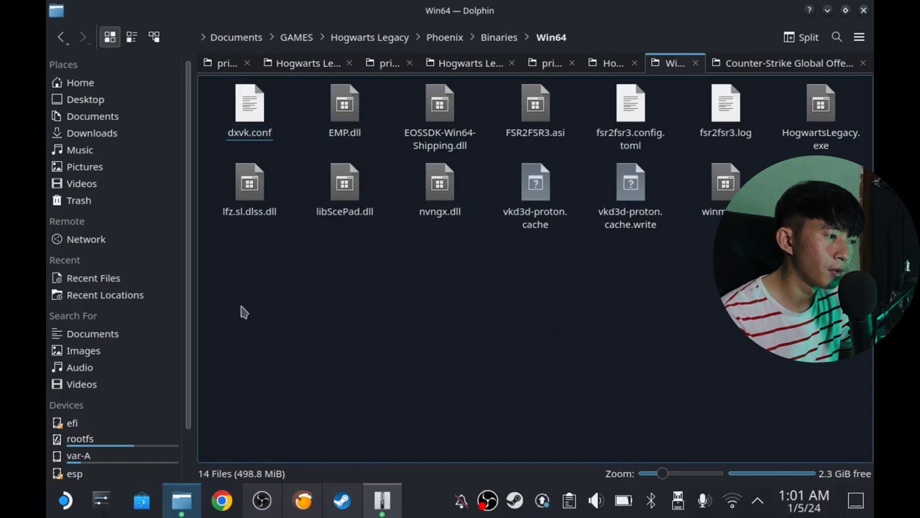
left_click_drag(238, 294, 870, 104)
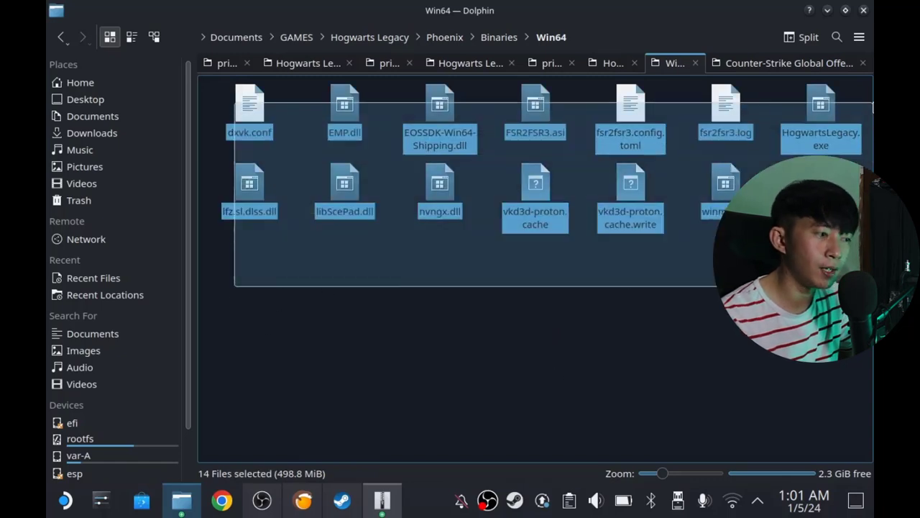
left_click(536, 322)
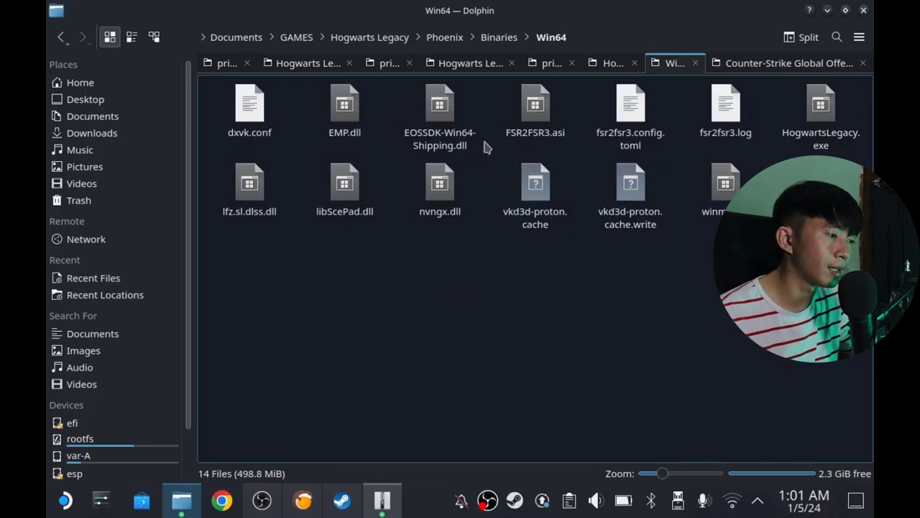
- Extract the selected FSR2FSR3_220.zip files into the Hogwarts Legacy Win64 folder, overwriting all existing copies
left_click(381, 500)
left_click_drag(416, 68, 702, 92)
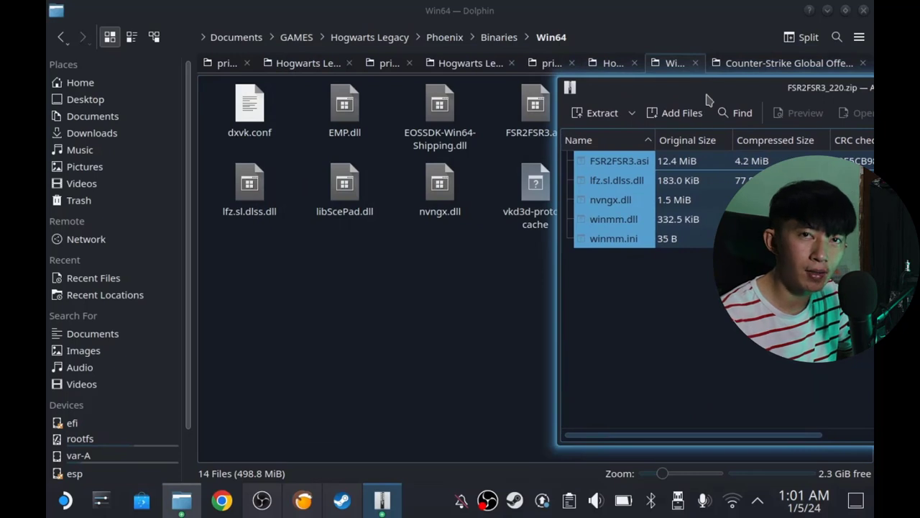
left_click_drag(596, 168, 330, 308)
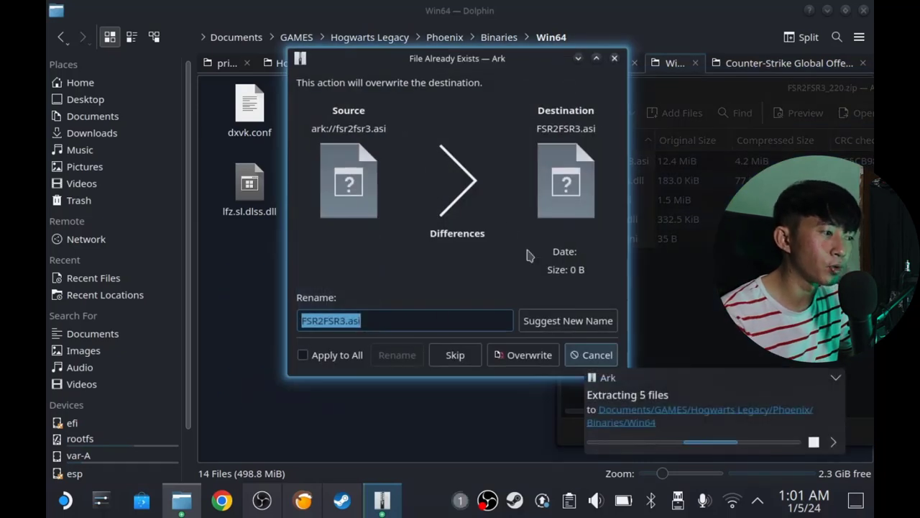
left_click(524, 356)
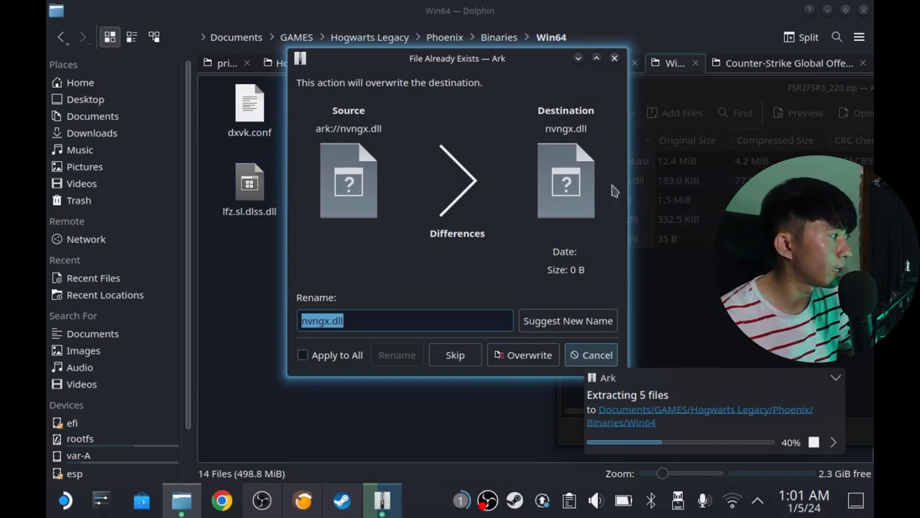
key("alt+a")
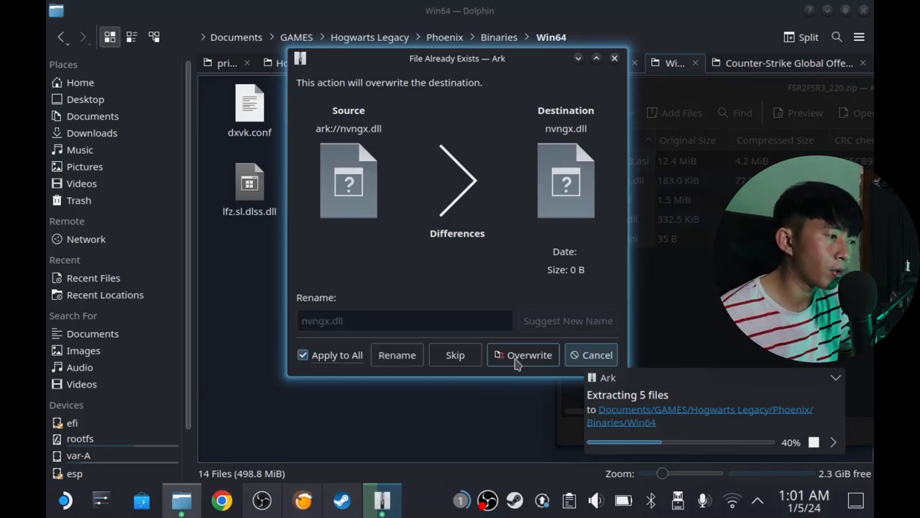
left_click(519, 355)
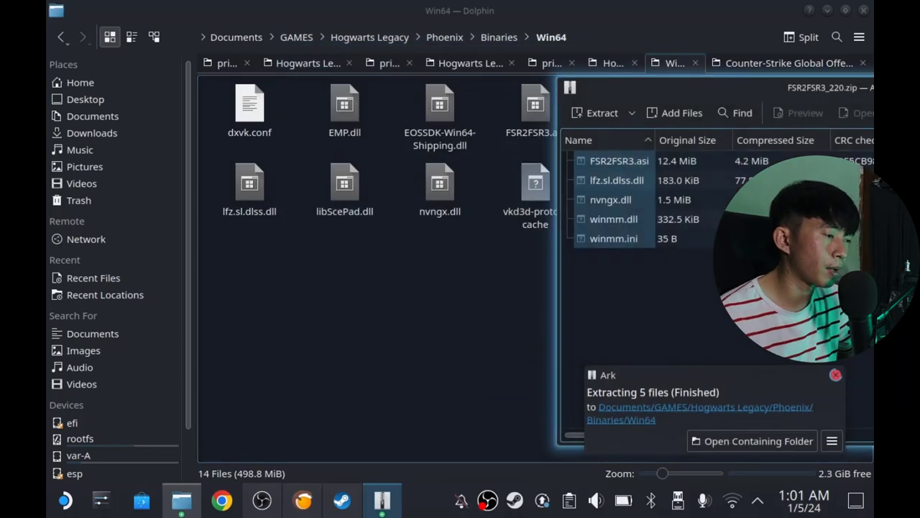
double_click(788, 92)
left_click(794, 83)
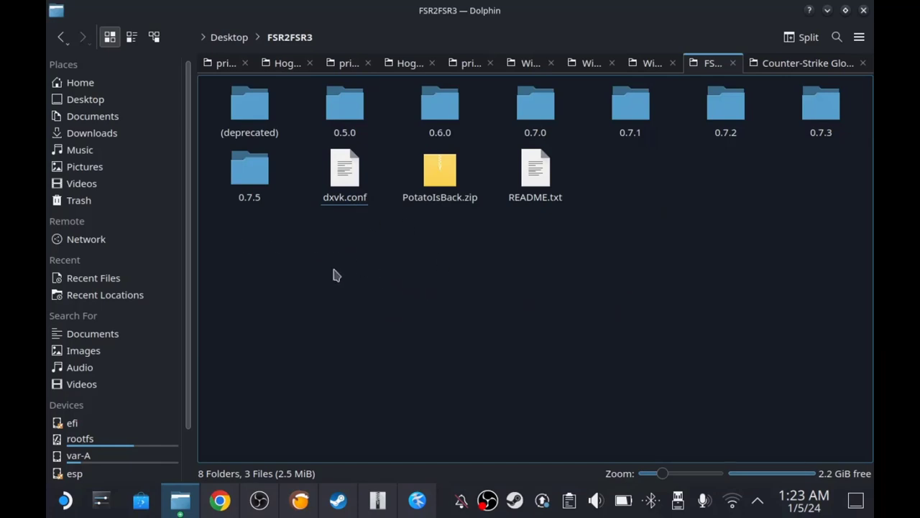
- Copy dxvk.conf from the FSR2FSR3 folder and open the Hogwarts Legacy Win64 folder under Phoenix/Binaries
left_click(343, 188)
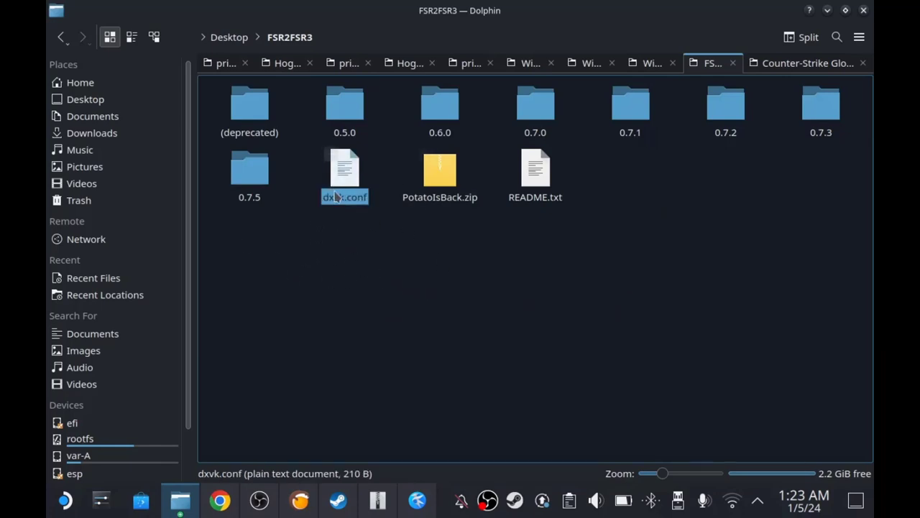
right_click(345, 185)
left_click(397, 252)
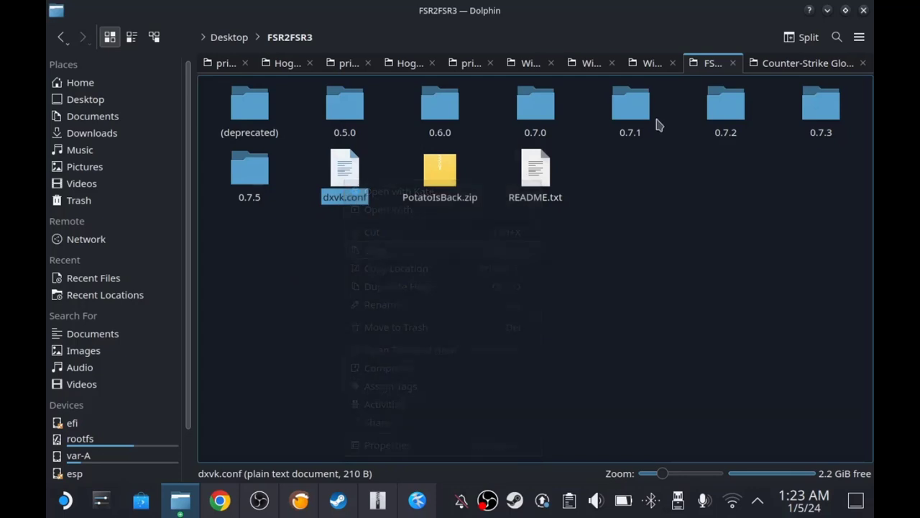
key("alt+Tab")
double_click(627, 116)
double_click(255, 132)
left_click(259, 136)
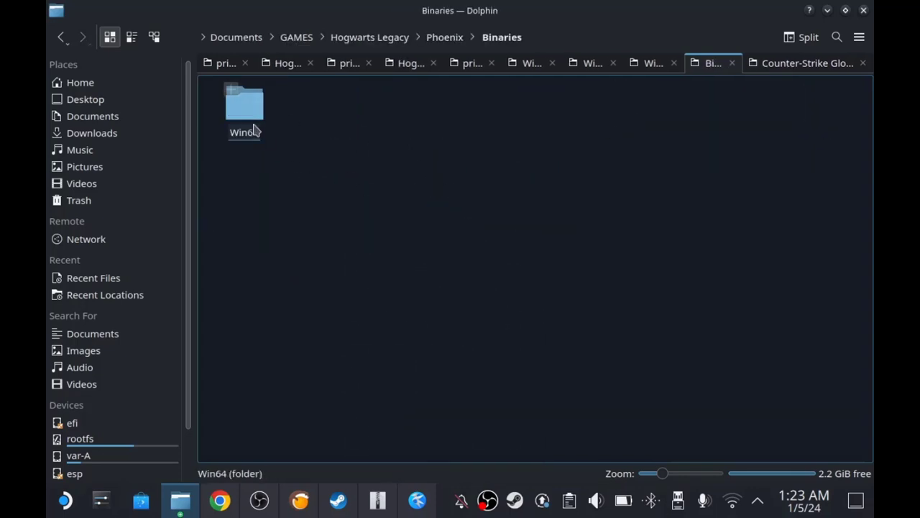
double_click(240, 109)
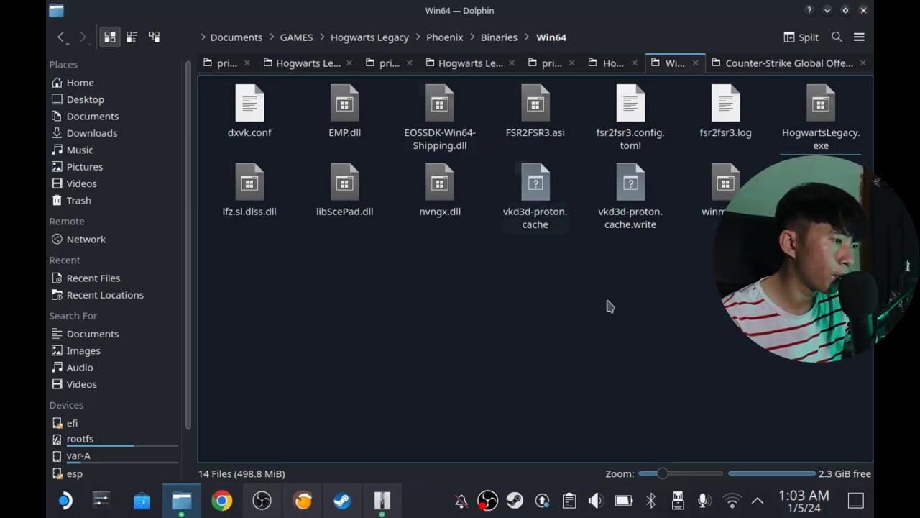
- Return to the desktop and open README.txt from the FSR2FSR3 folder in the text editor
left_click(865, 11)
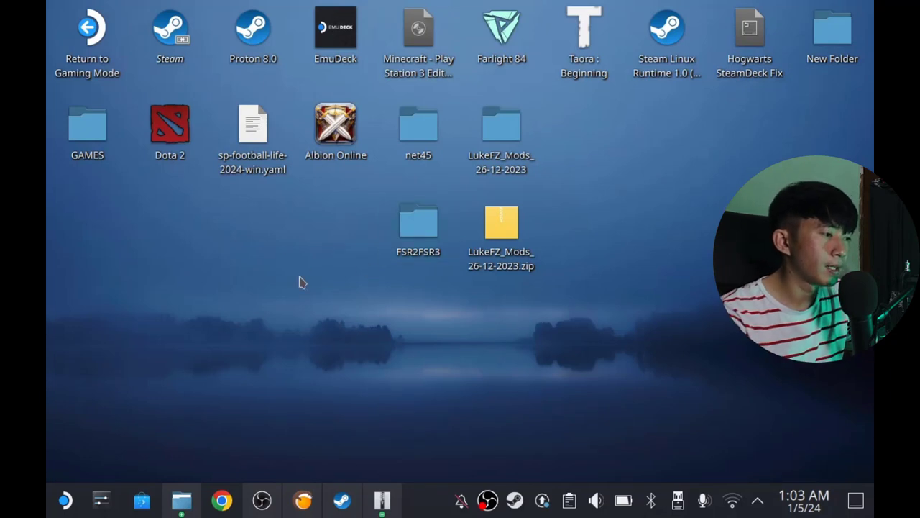
left_click(419, 229)
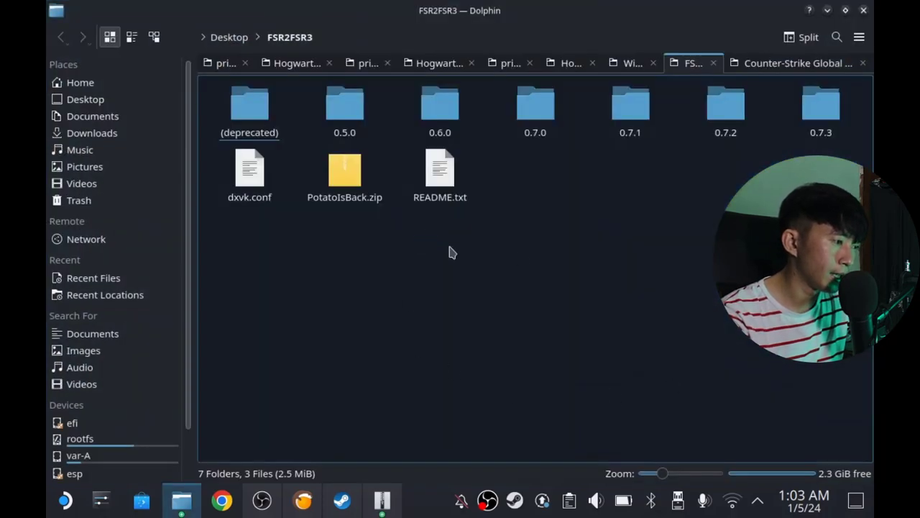
left_click(446, 183)
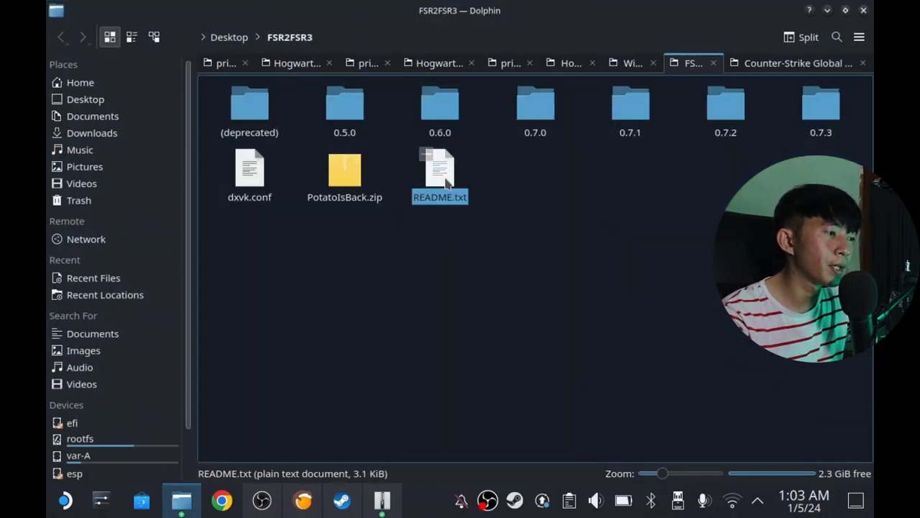
double_click(447, 183)
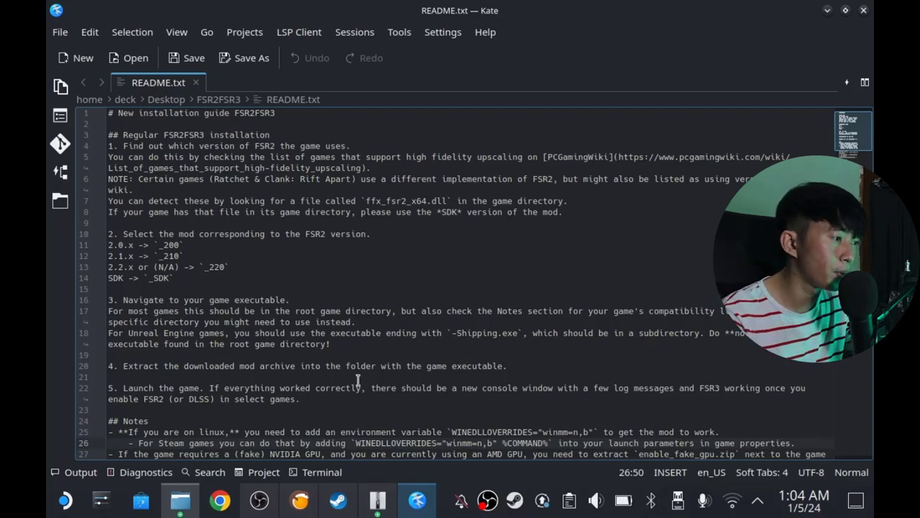
- Copy the Steam launch parameter WINEDLLOVERRIDES="winmm=n,b" %COMMAND% from the README's Notes section
scroll(365, 309, "down", 6)
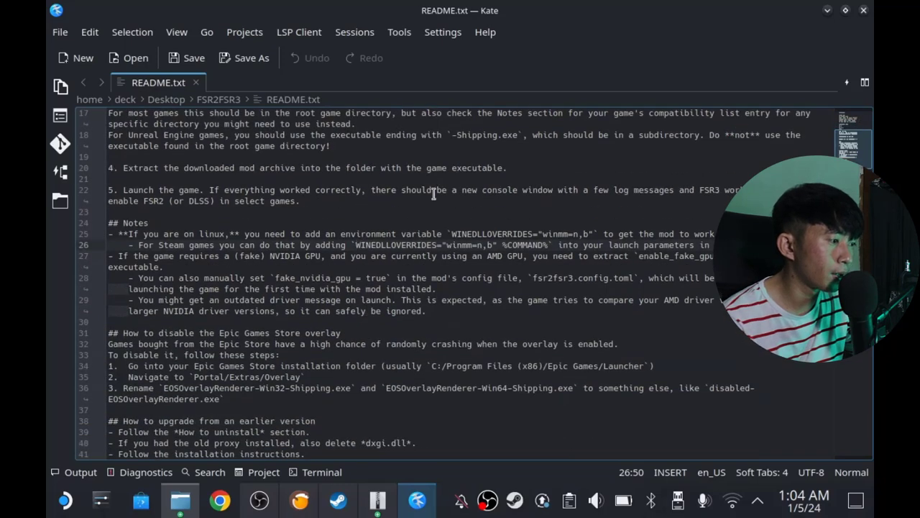
scroll(434, 190, "down", 2)
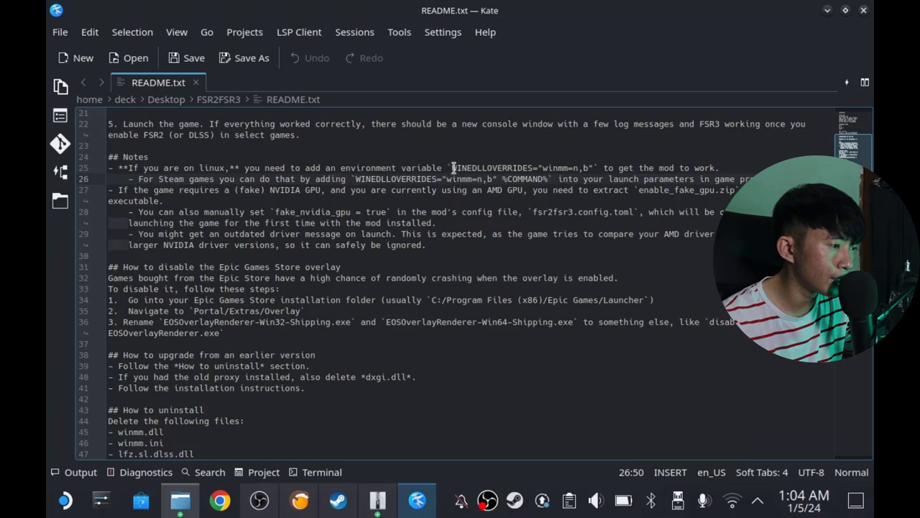
left_click_drag(452, 168, 589, 171)
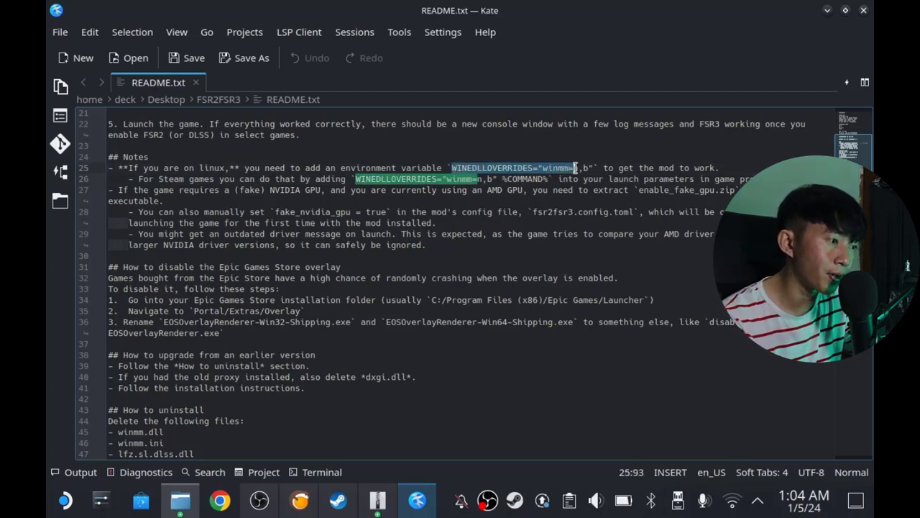
left_click_drag(355, 179, 548, 179)
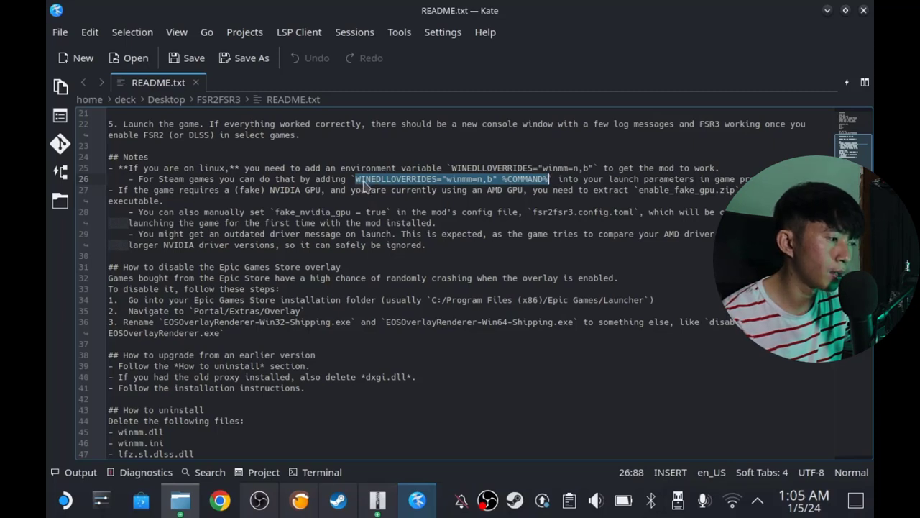
right_click(543, 185)
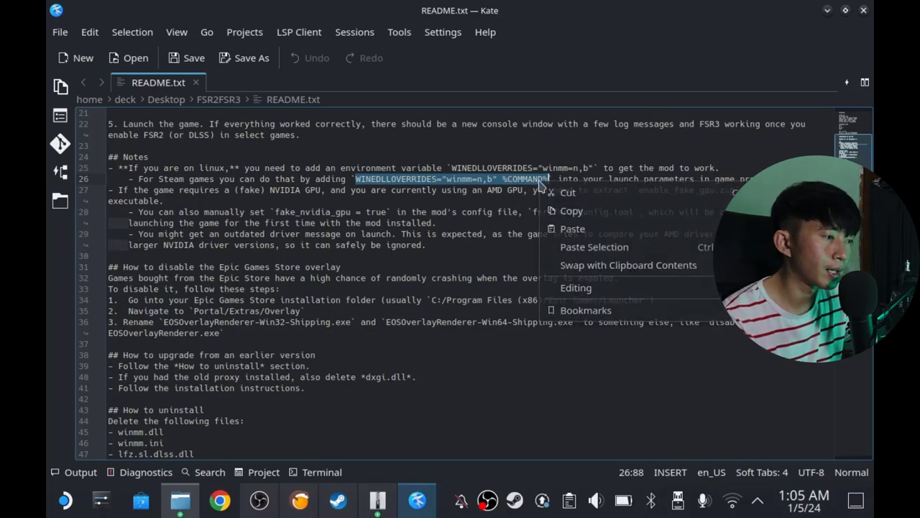
left_click(572, 210)
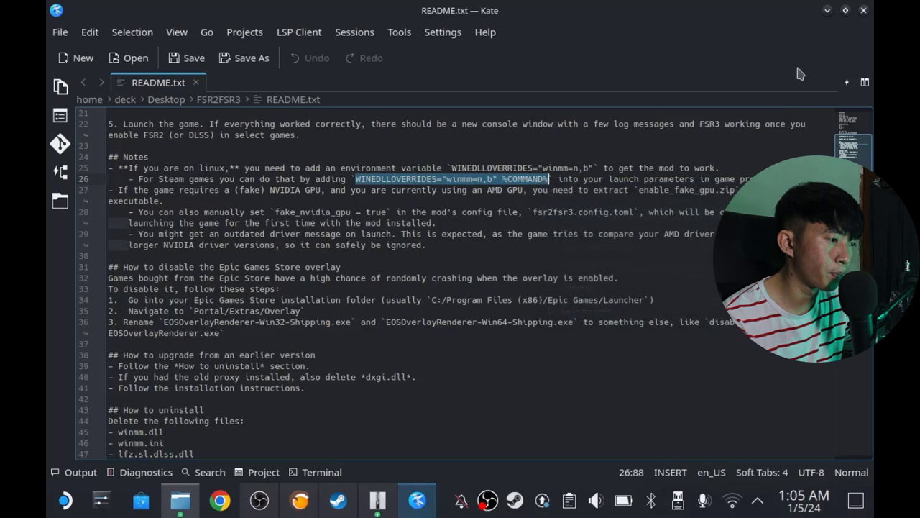
- Minimise the open windows and switch to the game library in Steam
left_click(827, 10)
left_click(827, 10)
double_click(182, 41)
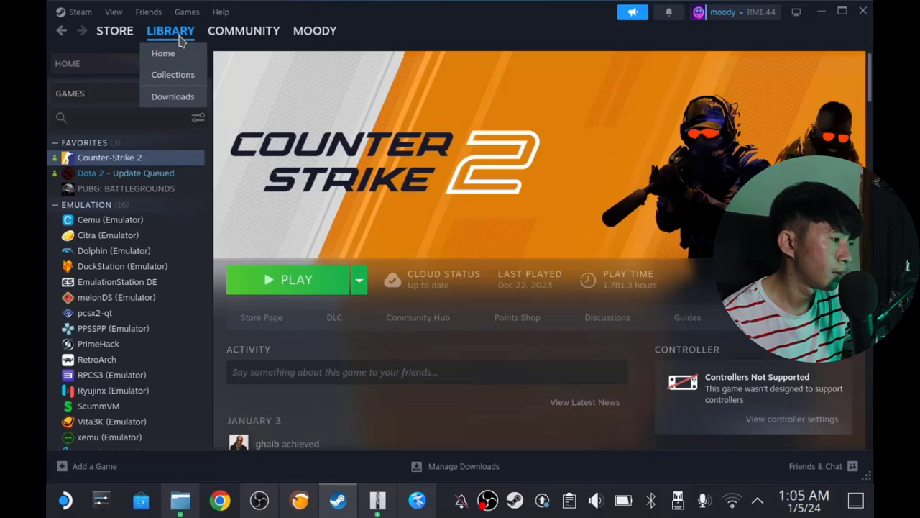
- Open the HogwartsLegacy.exe shortcut's properties in the Steam library and highlight its launch options WINEDLLOVERRIDES="winmm=n,b" %COMMAND%
scroll(141, 376, "down", 10)
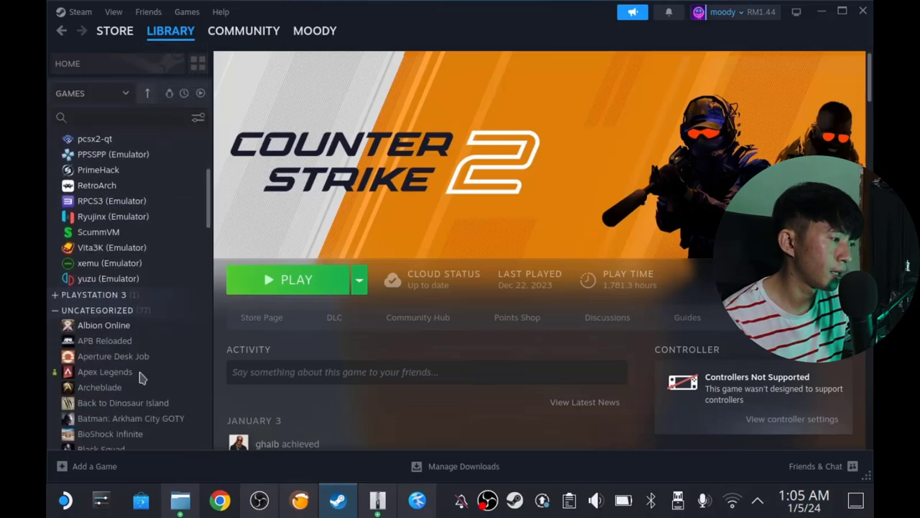
scroll(115, 287, "down", 8)
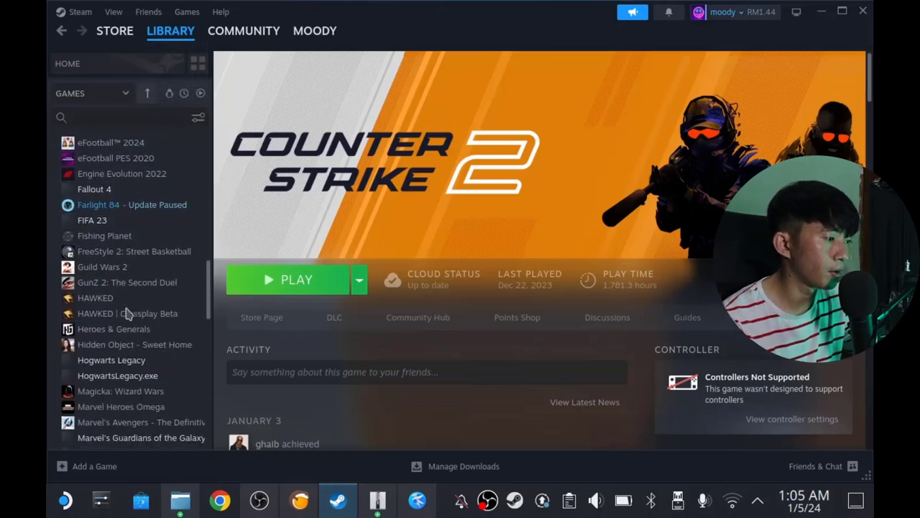
left_click(133, 230)
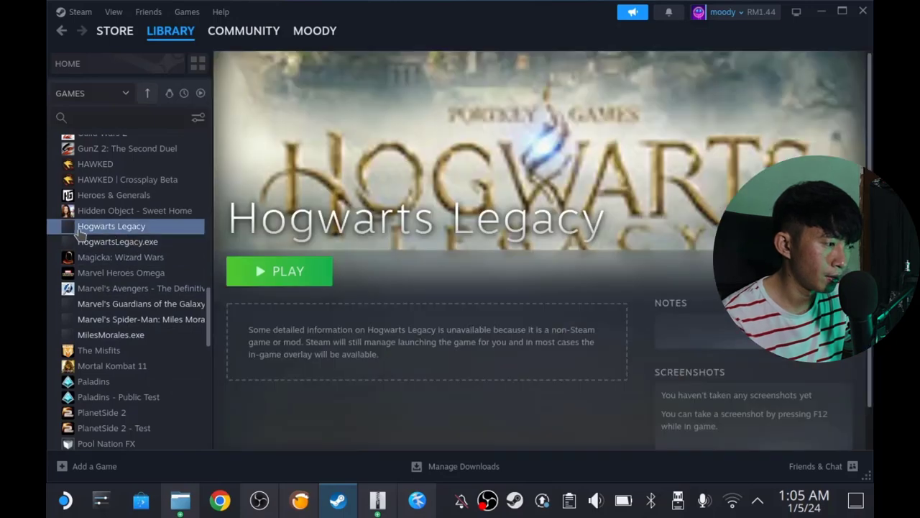
right_click(140, 231)
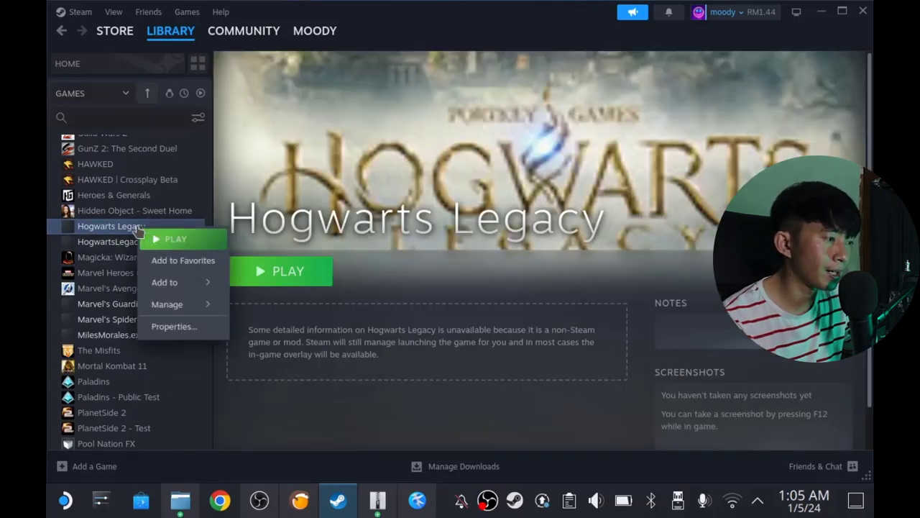
left_click(175, 329)
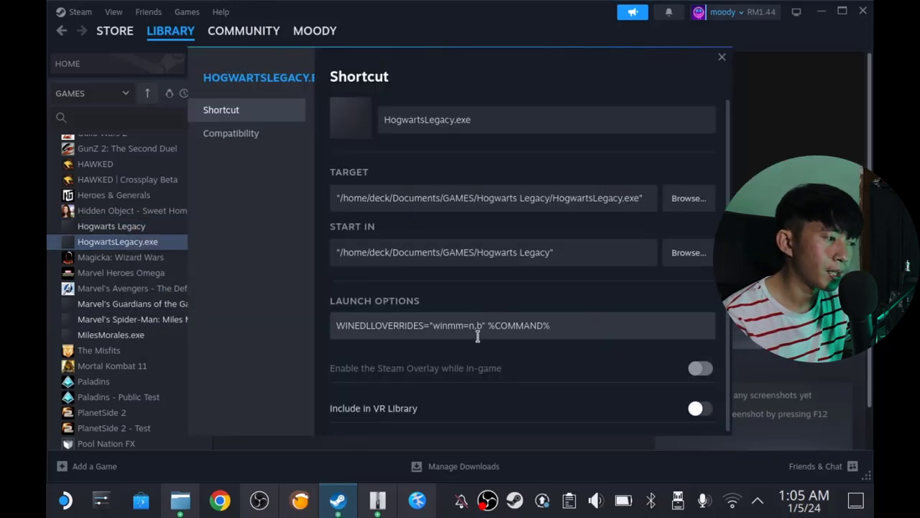
left_click_drag(586, 324, 294, 315)
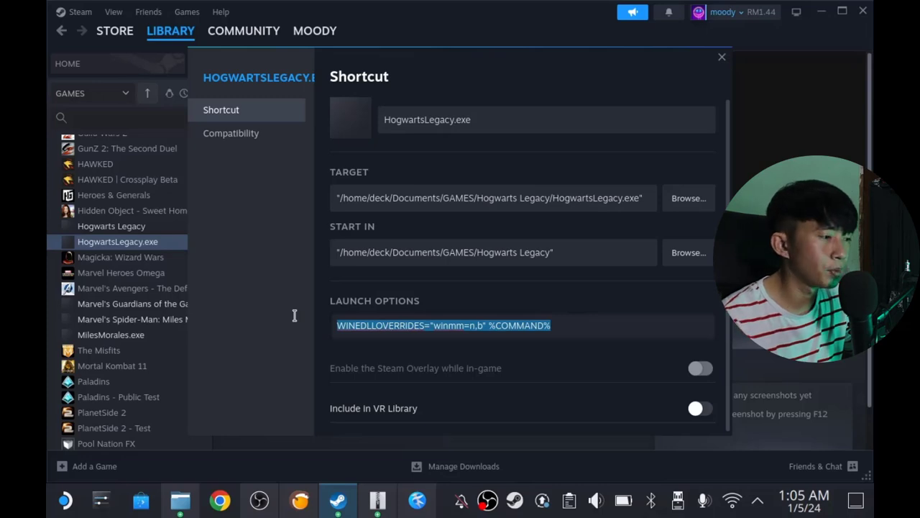
left_click(294, 315)
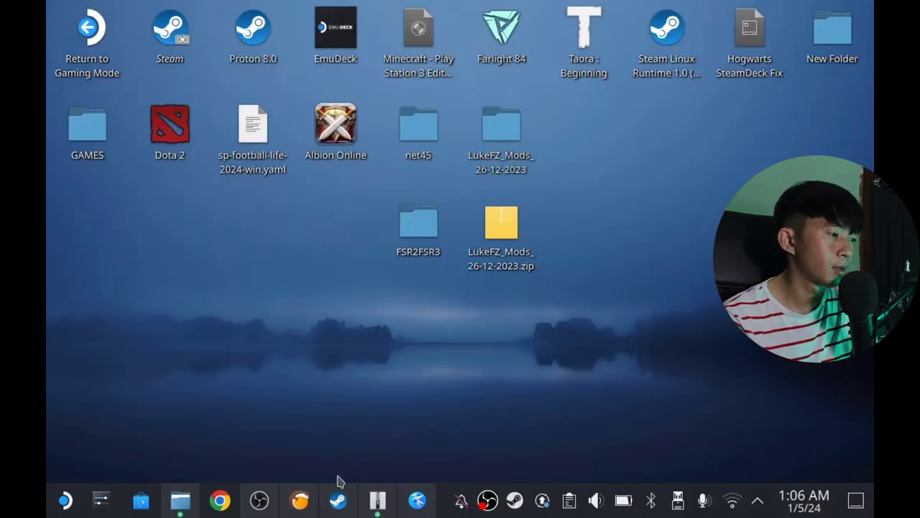
- Switch to Lutris and open the Wine configuration for Hogwarts Legacy, placing its window clear of the game's entry
left_click(300, 500)
left_click(563, 344)
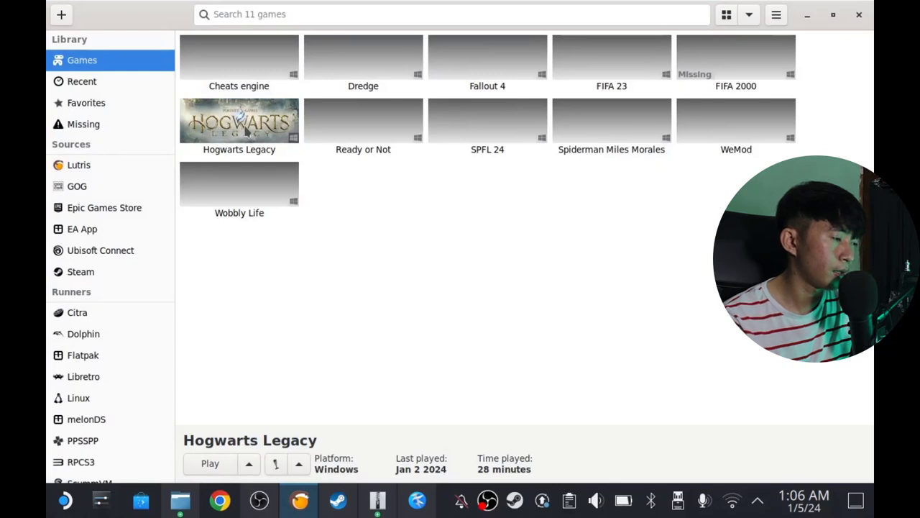
left_click(245, 130)
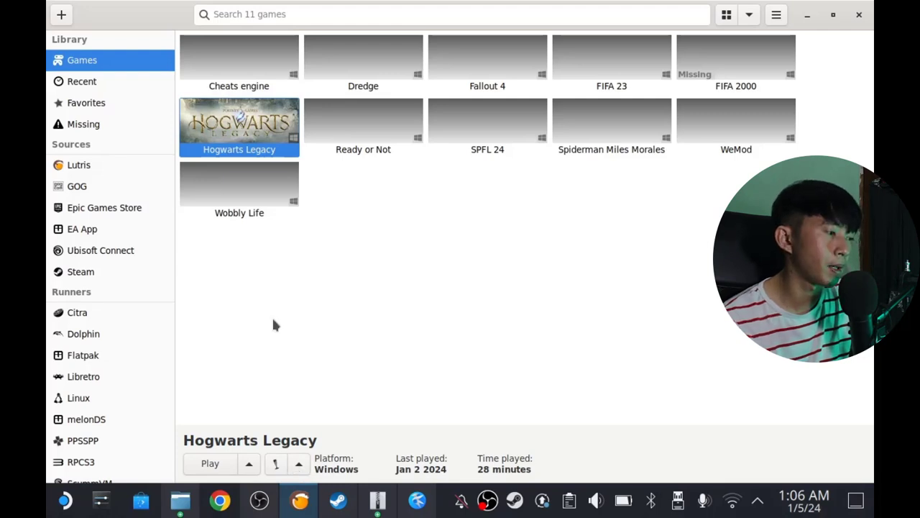
left_click(294, 466)
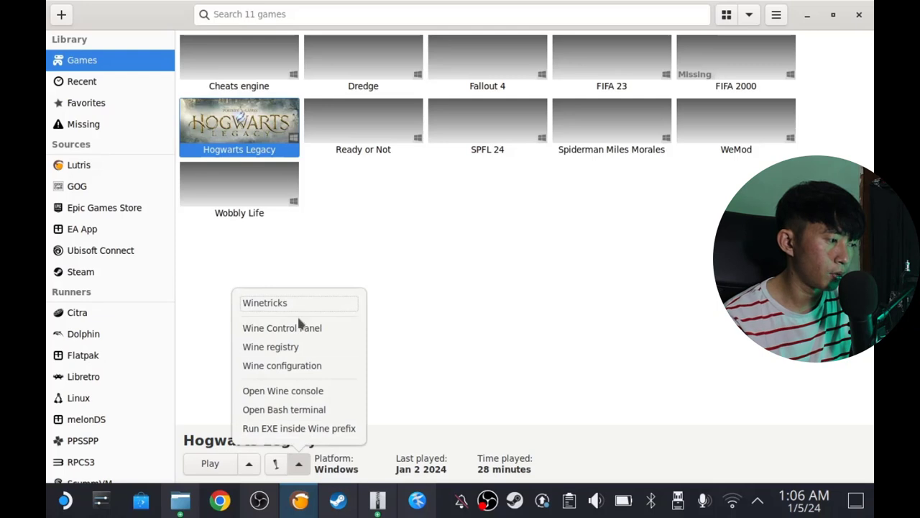
left_click(288, 370)
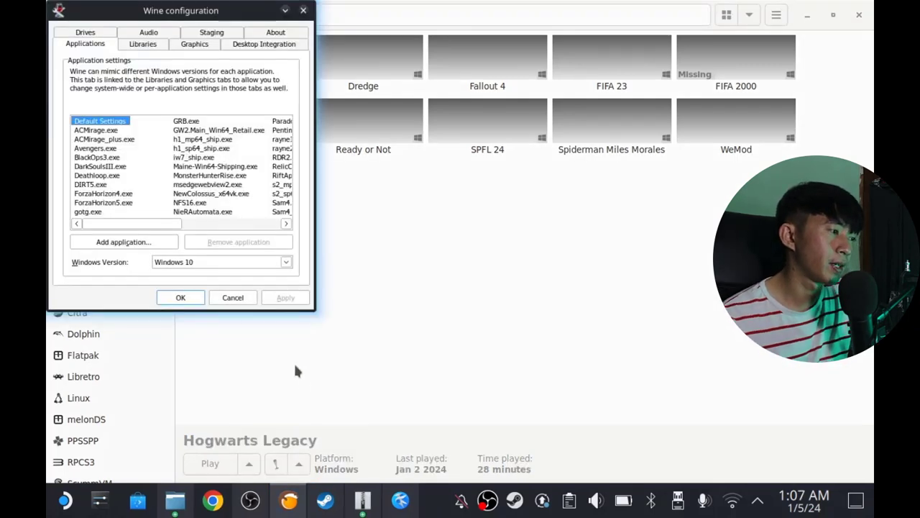
left_click_drag(118, 14, 429, 27)
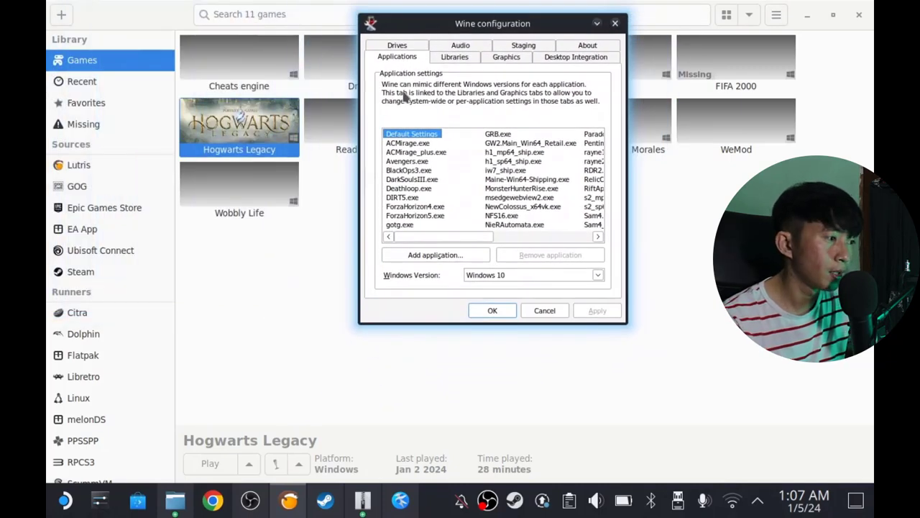
- Add a library override for winmm.dll despite the system library warning, and apply and close the Wine configuration
left_click(458, 58)
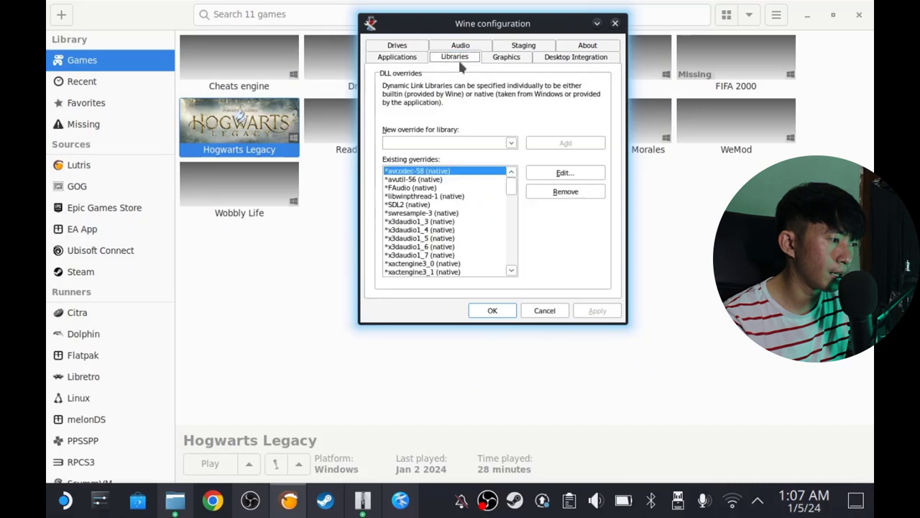
scroll(427, 257, "down", 5)
scroll(427, 257, "down", 8)
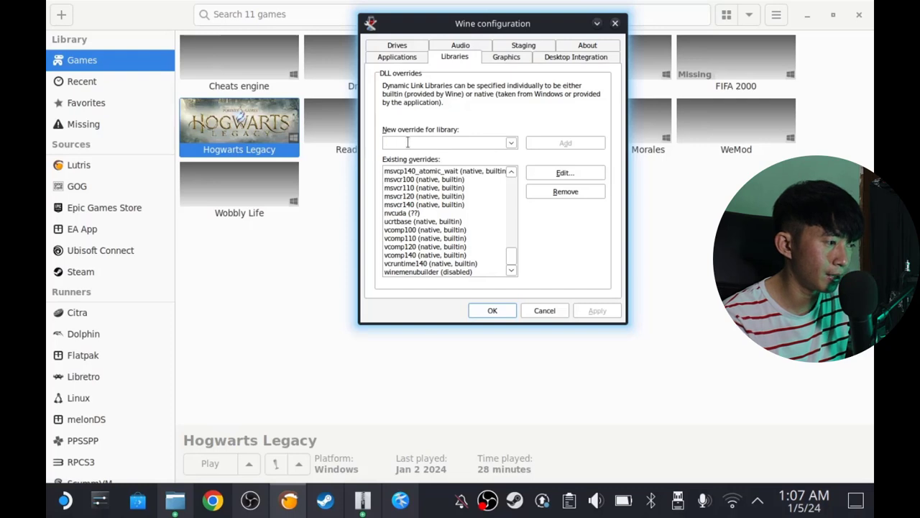
type("wi")
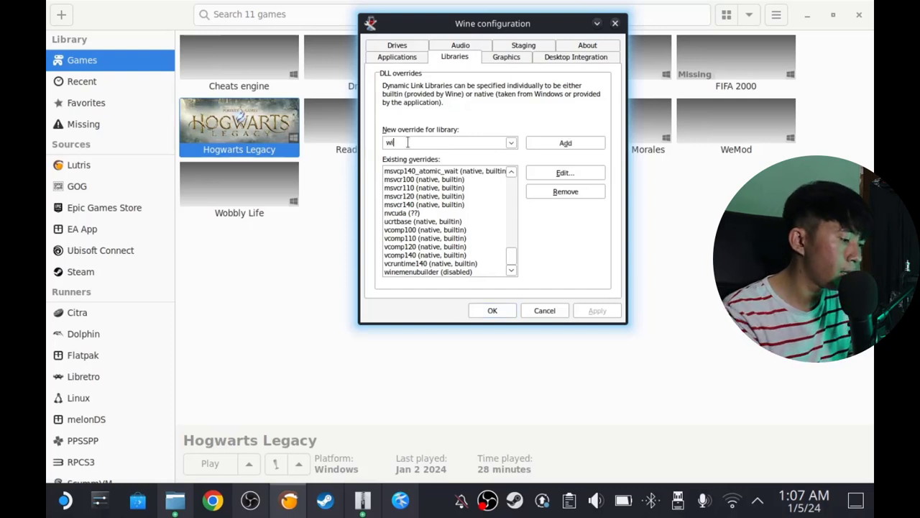
type("nm")
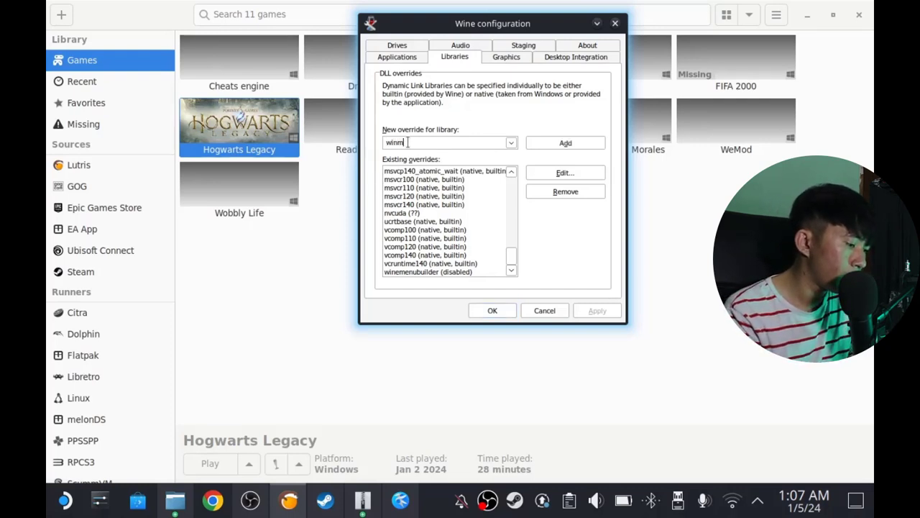
type("m.dll")
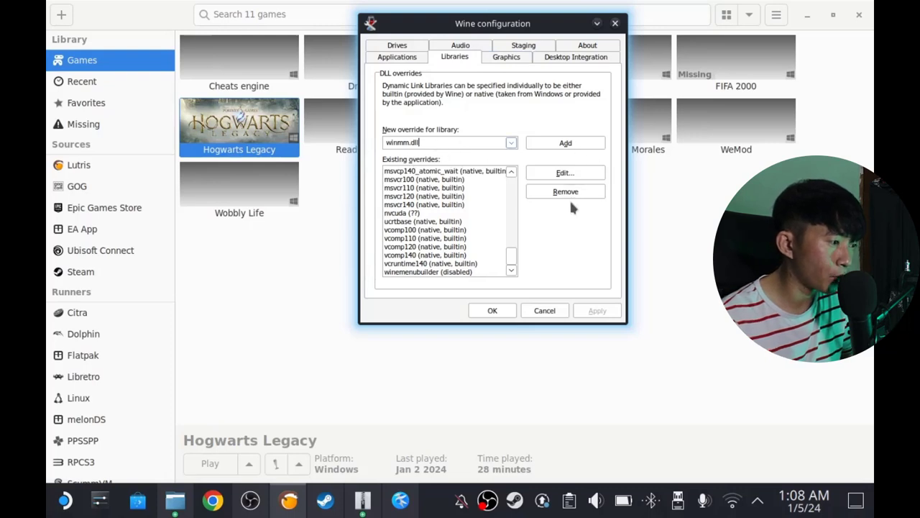
left_click(567, 144)
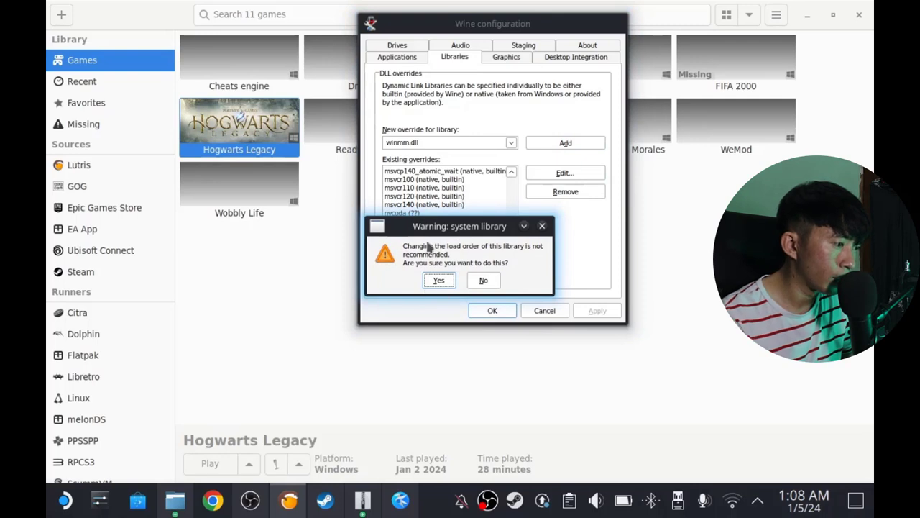
left_click_drag(423, 237, 440, 208)
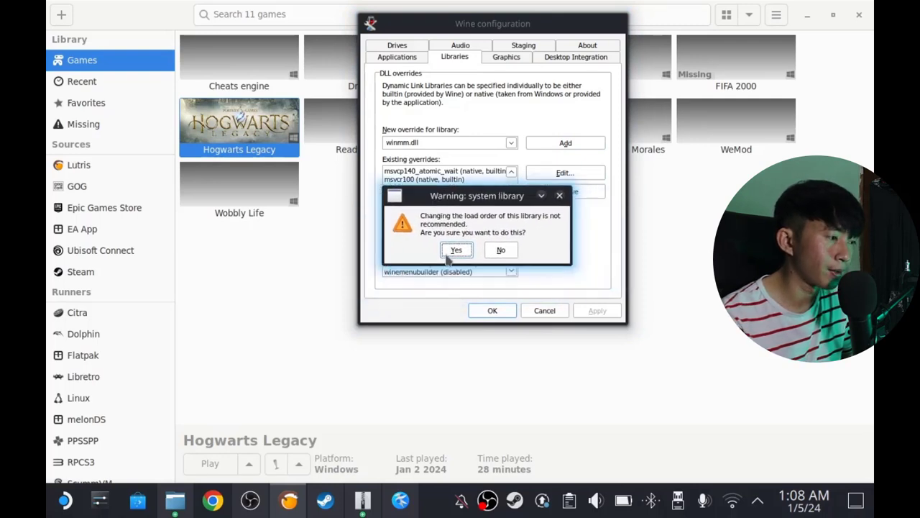
left_click(456, 250)
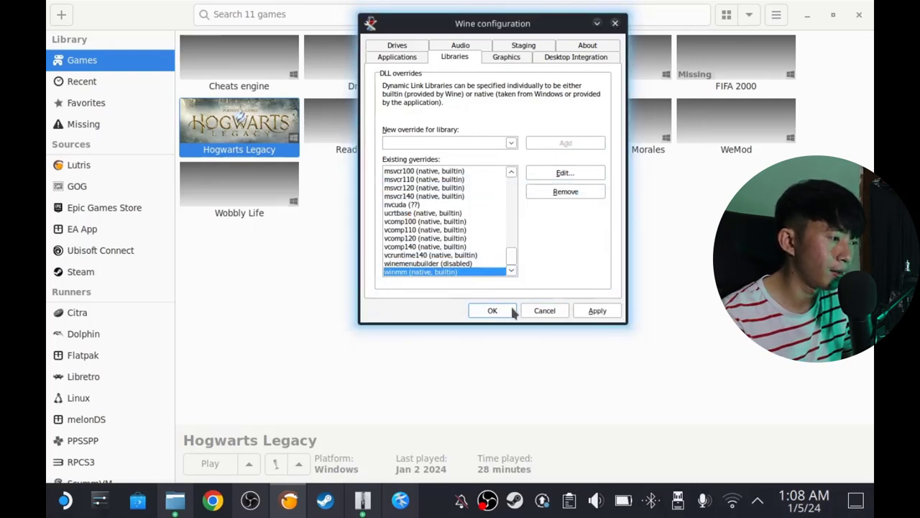
left_click(598, 313)
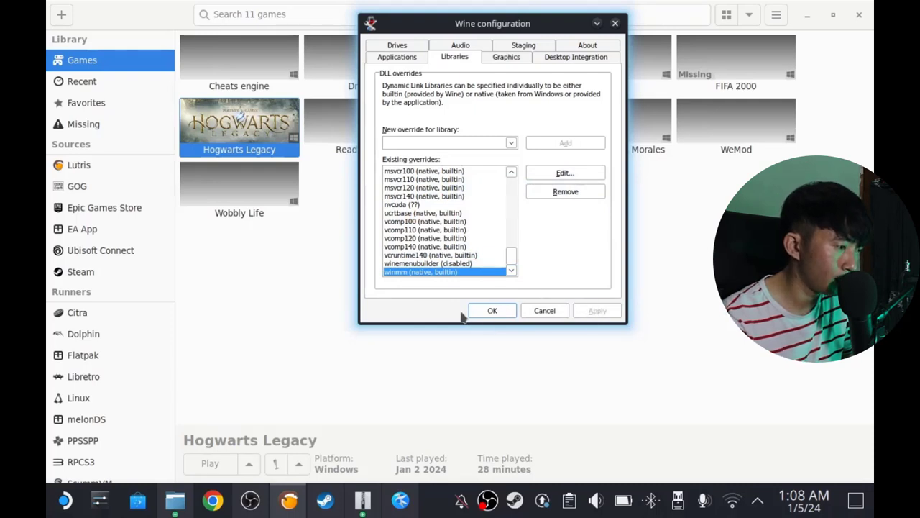
left_click(491, 312)
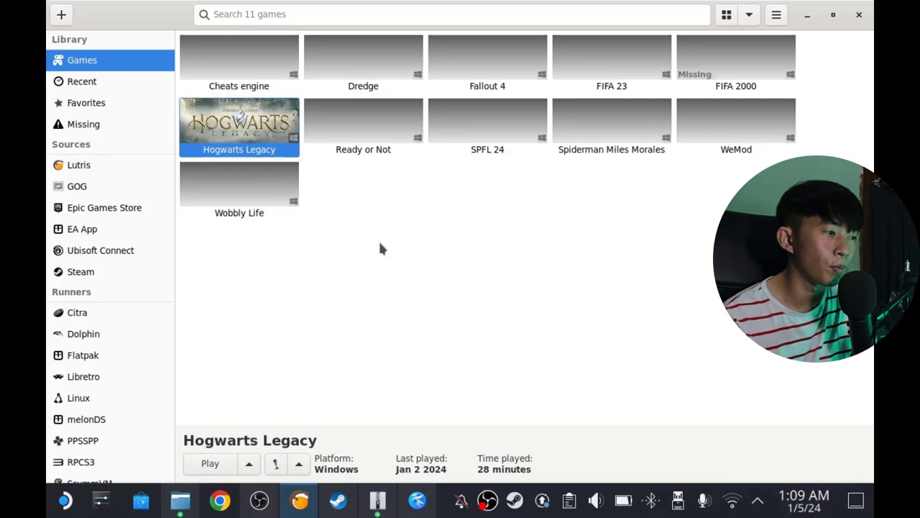
- Launch Hogwarts Legacy from Lutris and minimise the Lutris window
left_click(210, 465)
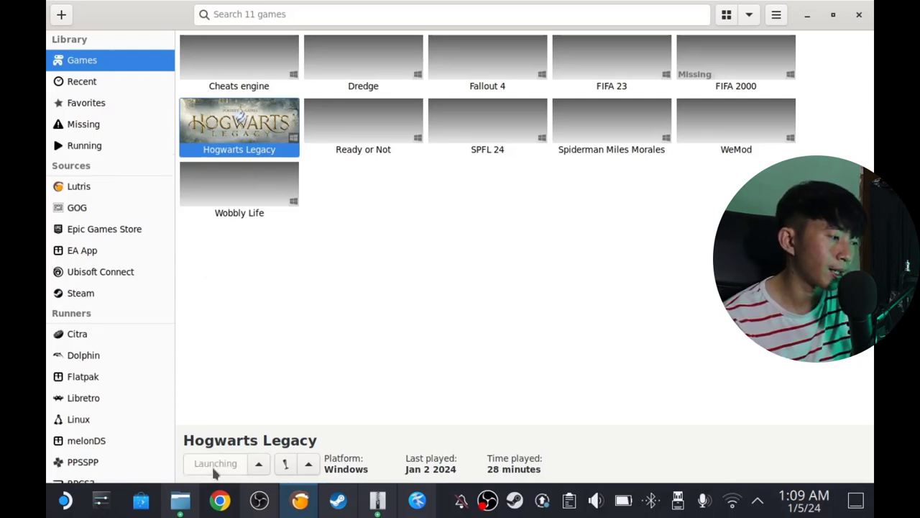
left_click(807, 16)
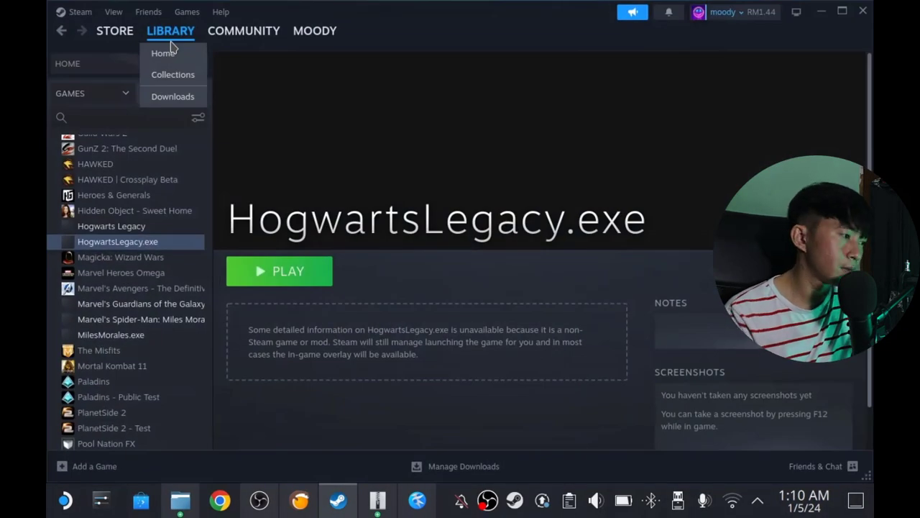
- Launch the HogwartsLegacy.exe shortcut from the Steam library and minimise the Steam window
left_click(133, 226)
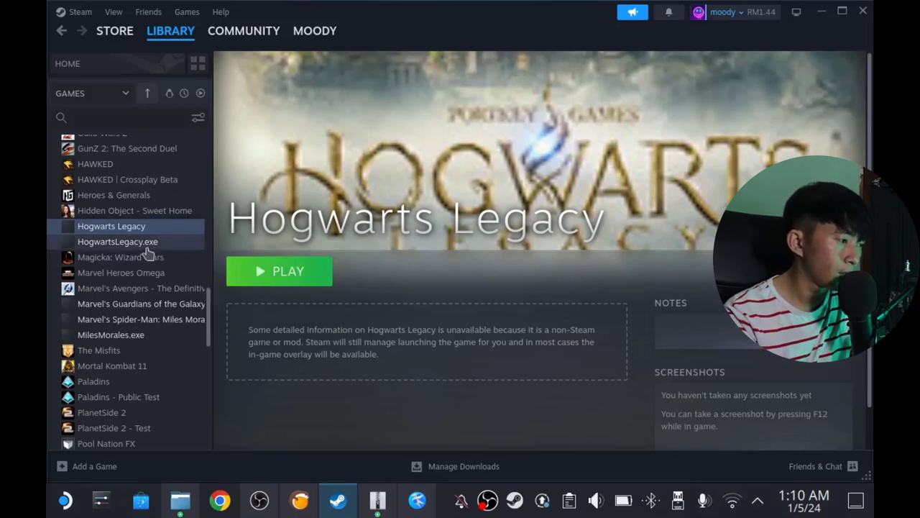
left_click(187, 244)
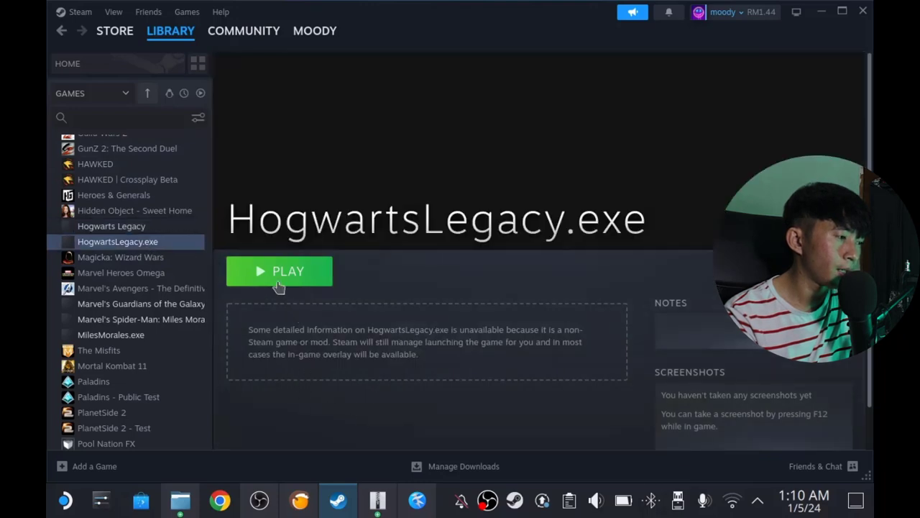
left_click(278, 282)
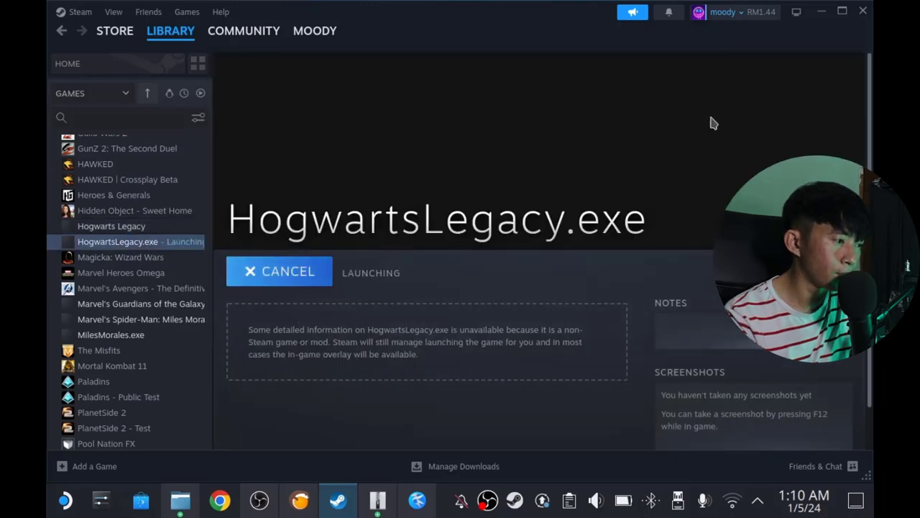
left_click(824, 14)
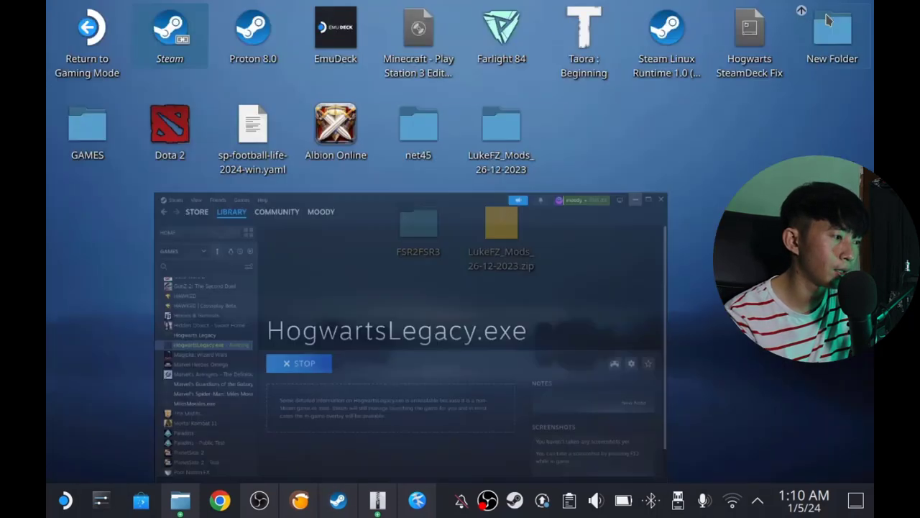